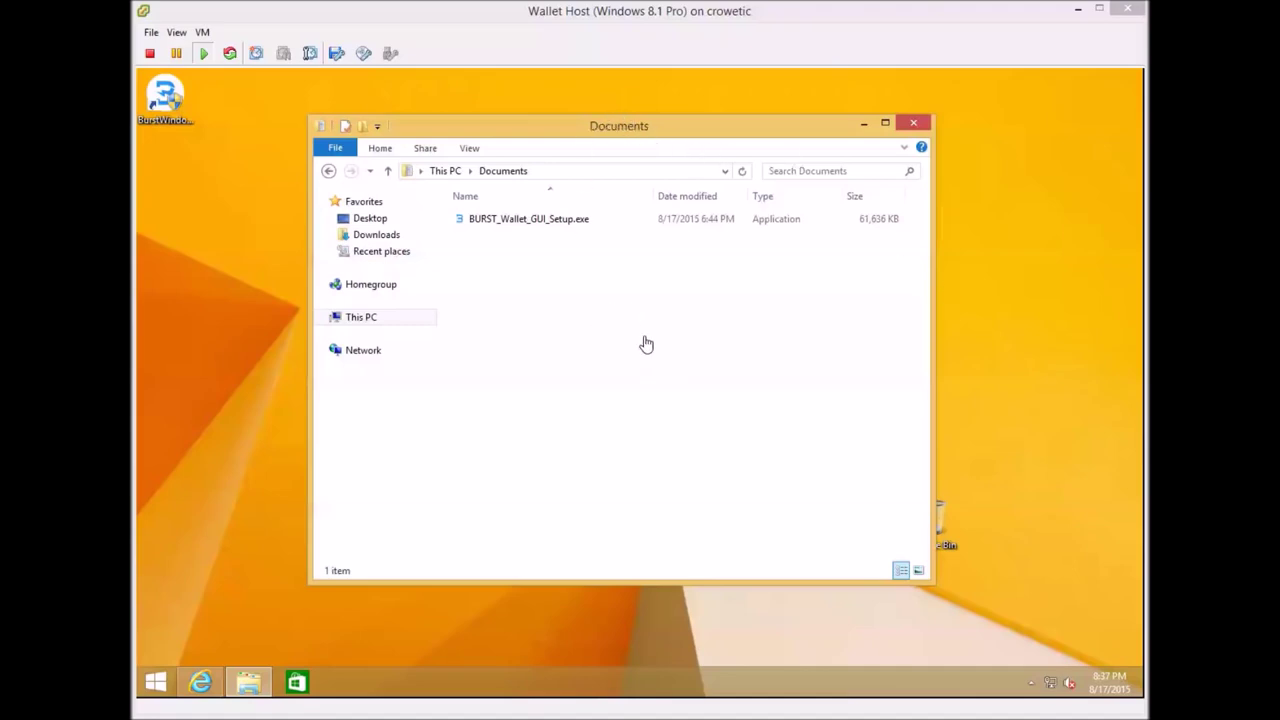
Nudge the Documents window into place and bring the 'Download Java for Windows' page forward.
{"action": "left_click", "coordinate": [565, 130]}
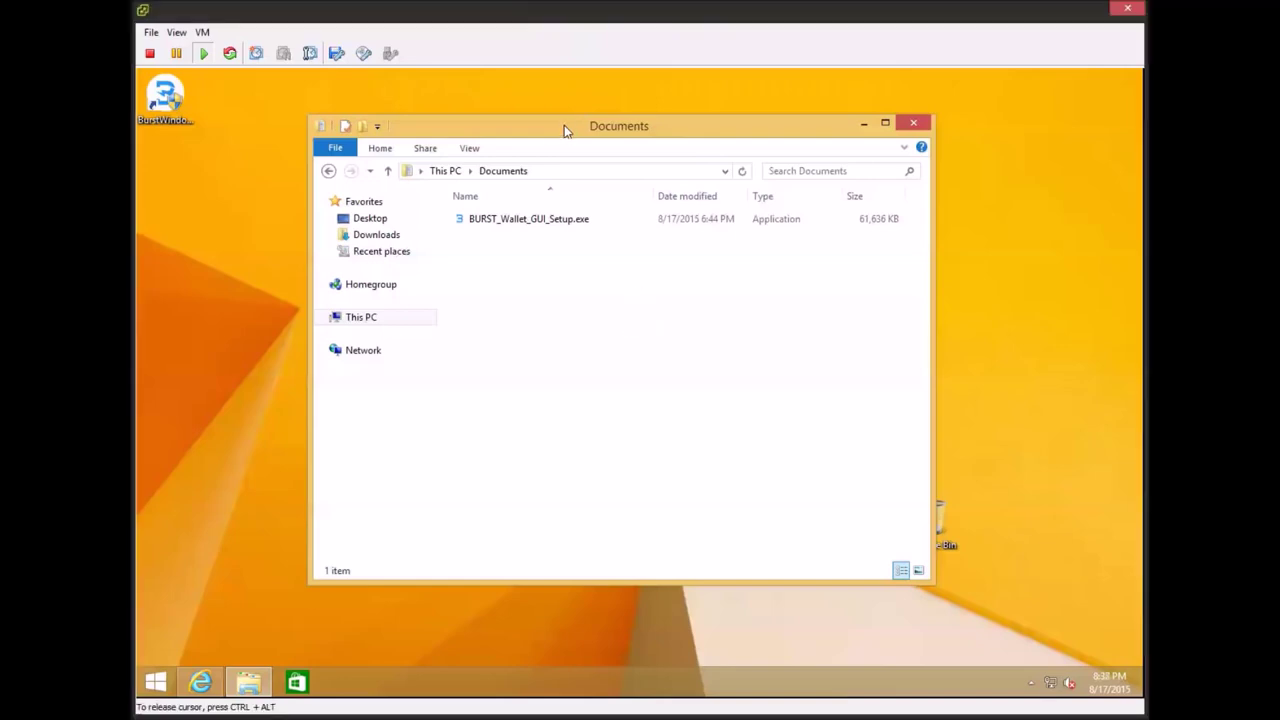
{"action": "left_click_drag", "start_coordinate": [509, 134], "coordinate": [498, 147]}
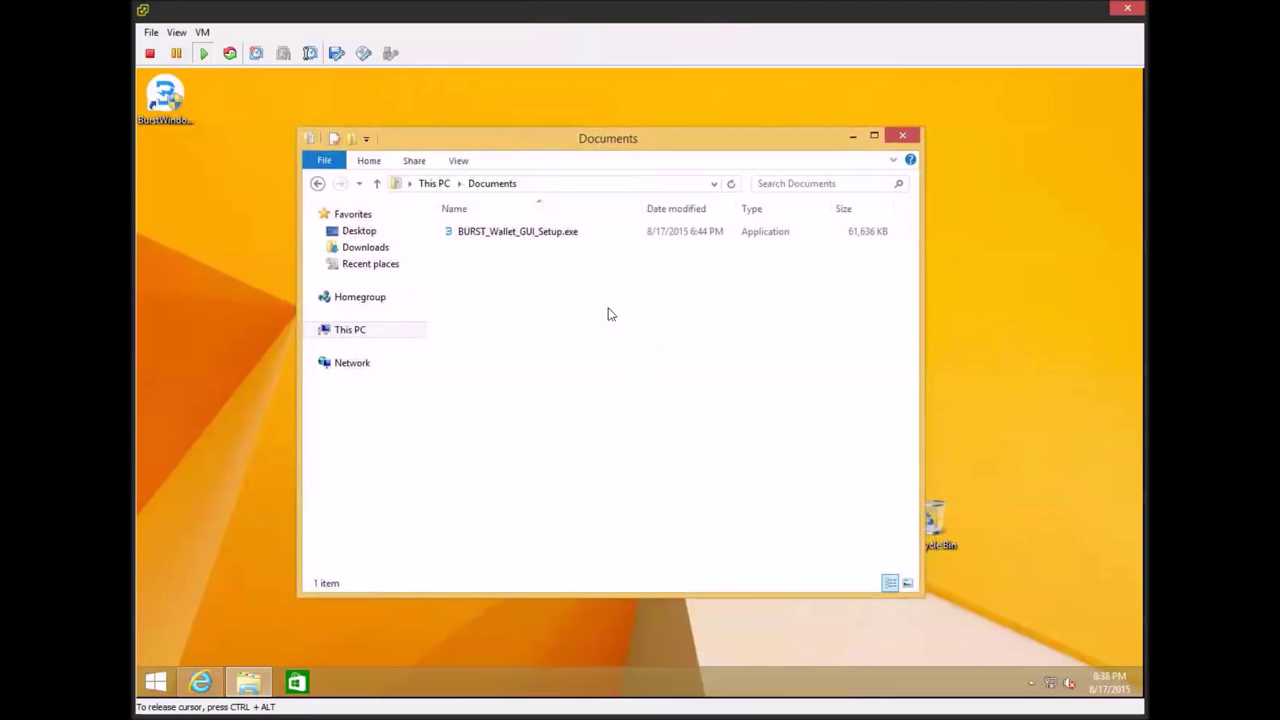
{"action": "left_click_drag", "start_coordinate": [620, 138], "coordinate": [645, 147]}
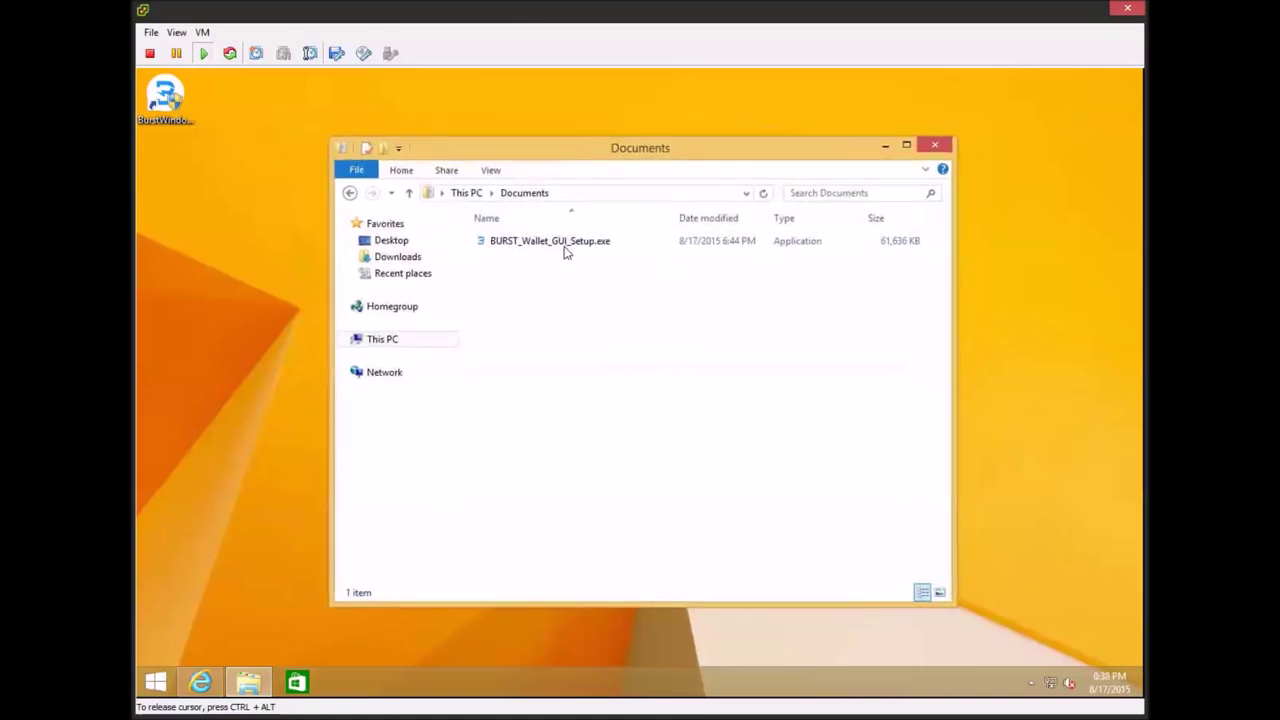
{"action": "left_click", "coordinate": [203, 682]}
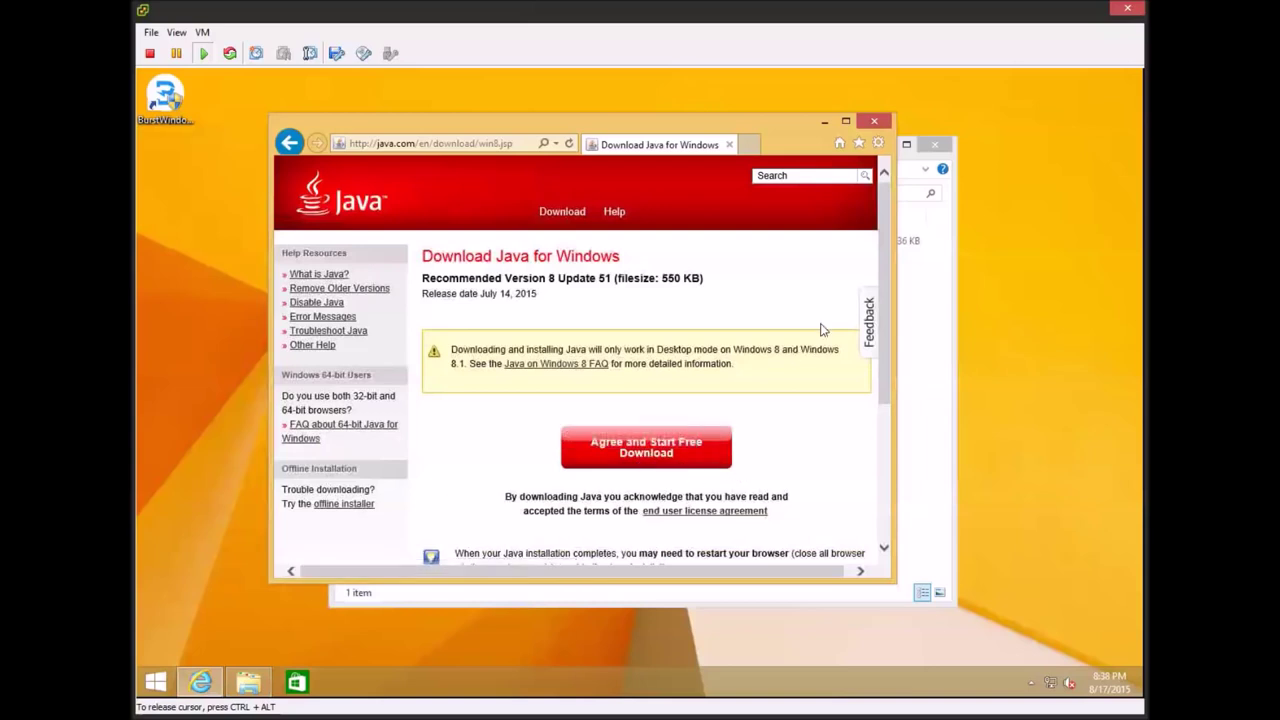
Minimize the Java download page so the Documents folder is in front again.
{"action": "left_click", "coordinate": [824, 121]}
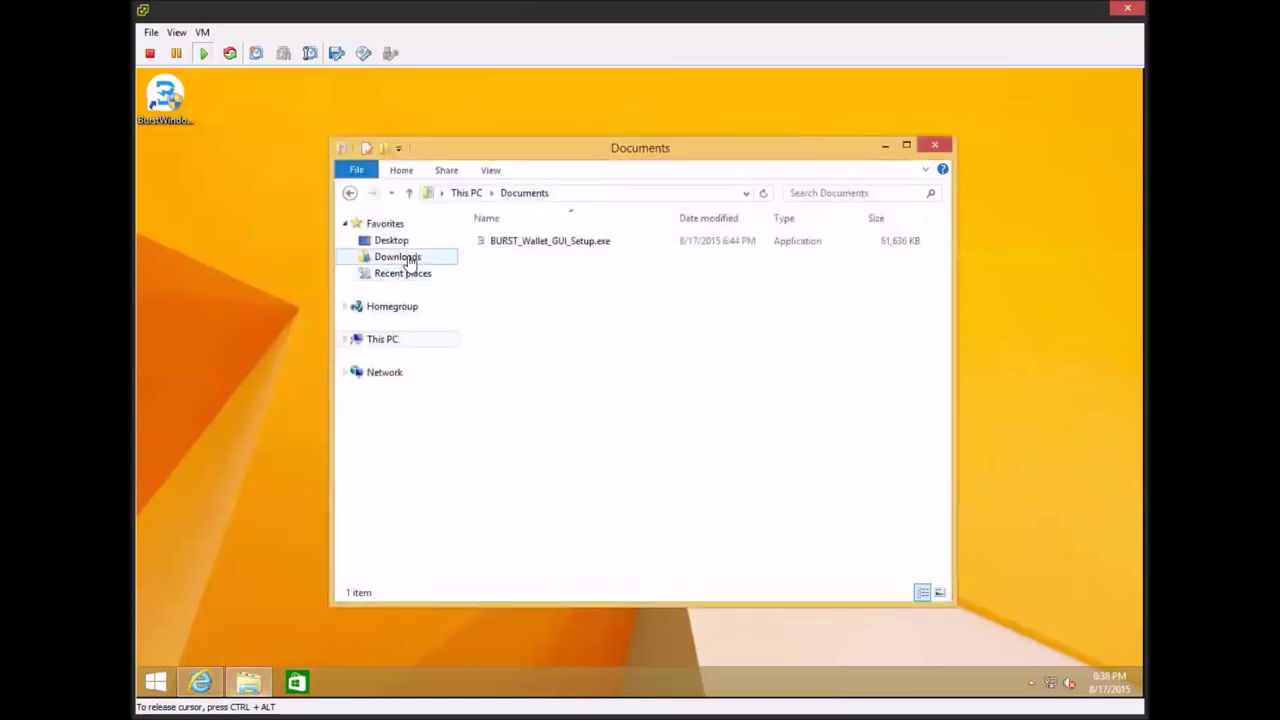
{"action": "left_click", "coordinate": [398, 257]}
{"action": "left_click", "coordinate": [550, 274]}
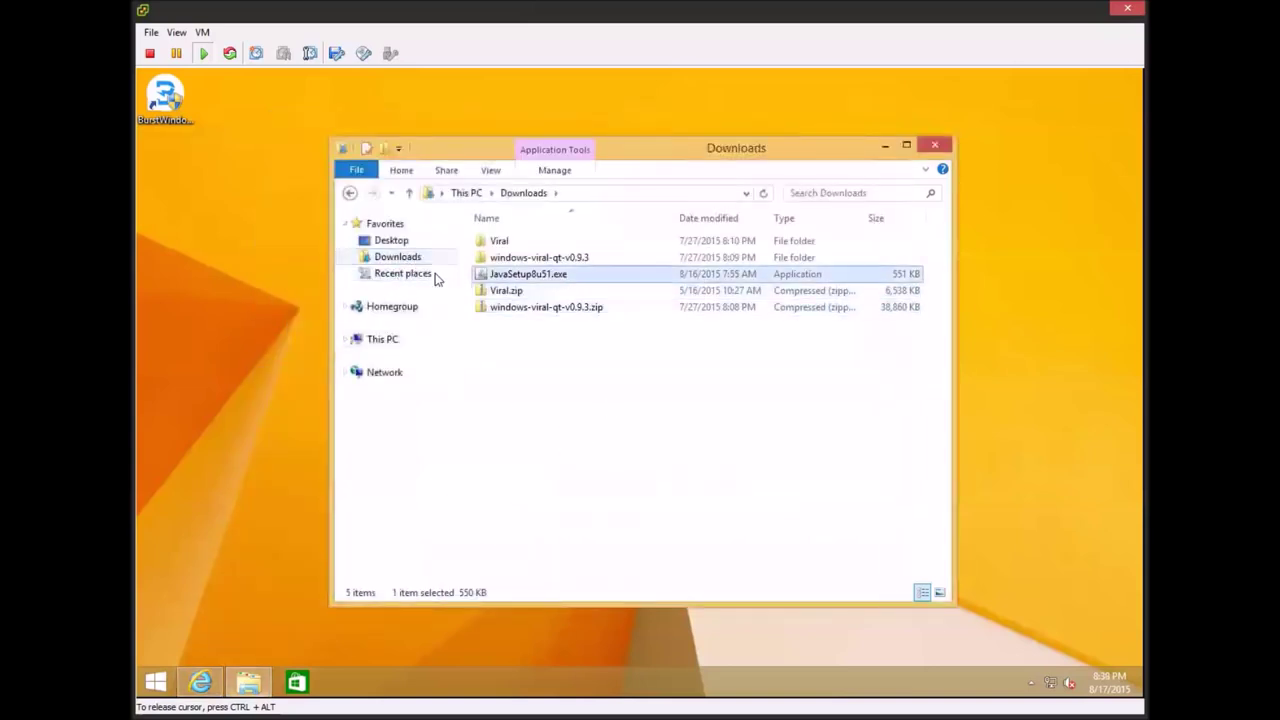
{"action": "left_click", "coordinate": [391, 344]}
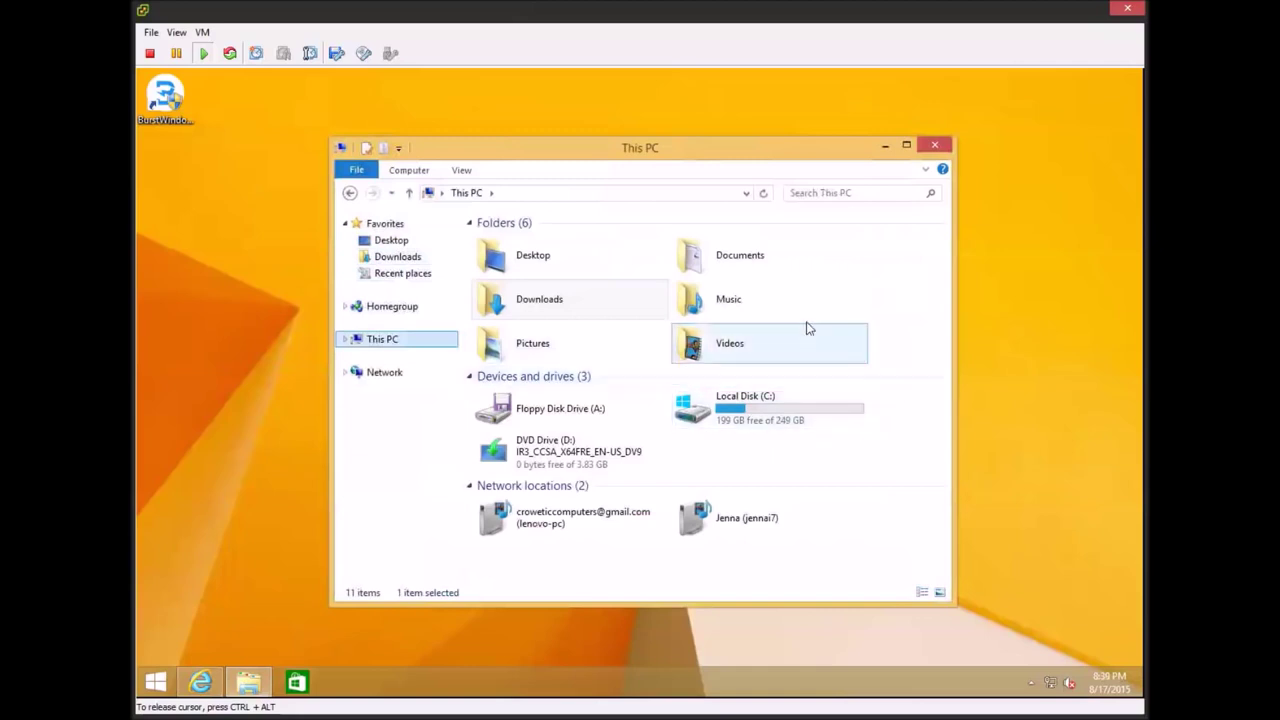
{"action": "left_click", "coordinate": [744, 264]}
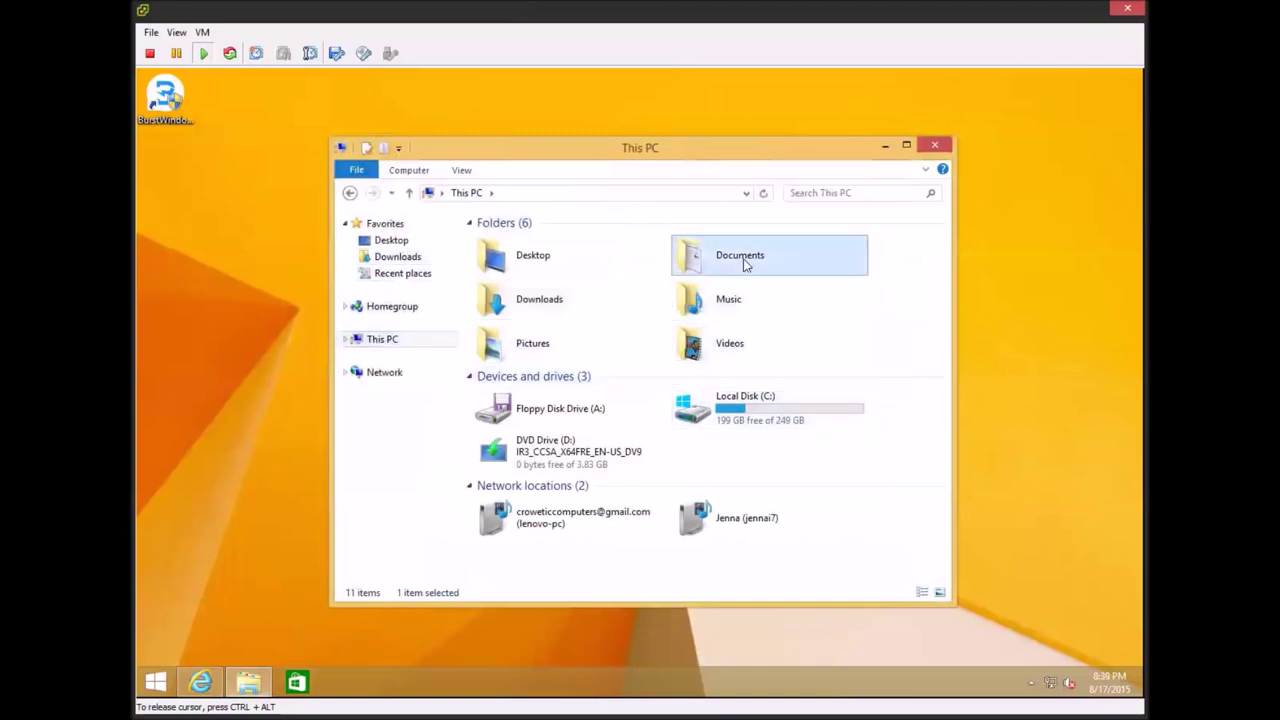
{"action": "double_click", "coordinate": [744, 264]}
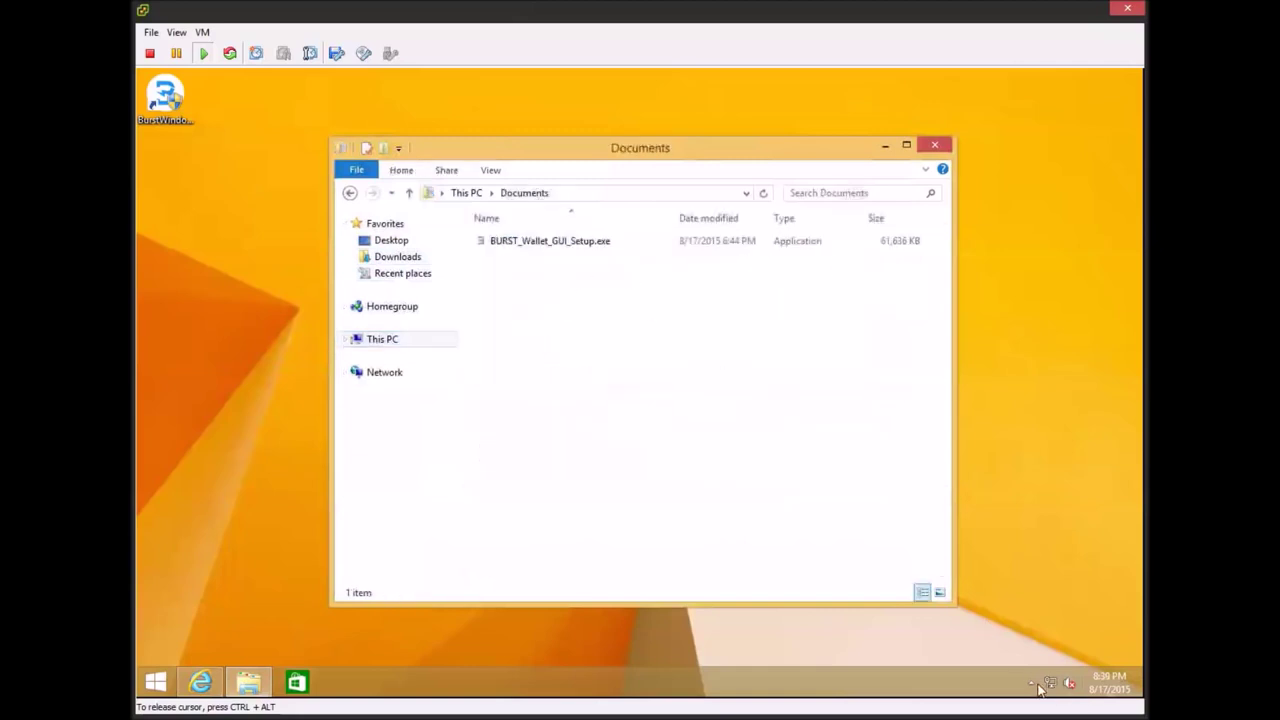
{"action": "left_click", "coordinate": [1031, 684]}
{"action": "left_click", "coordinate": [640, 350]}
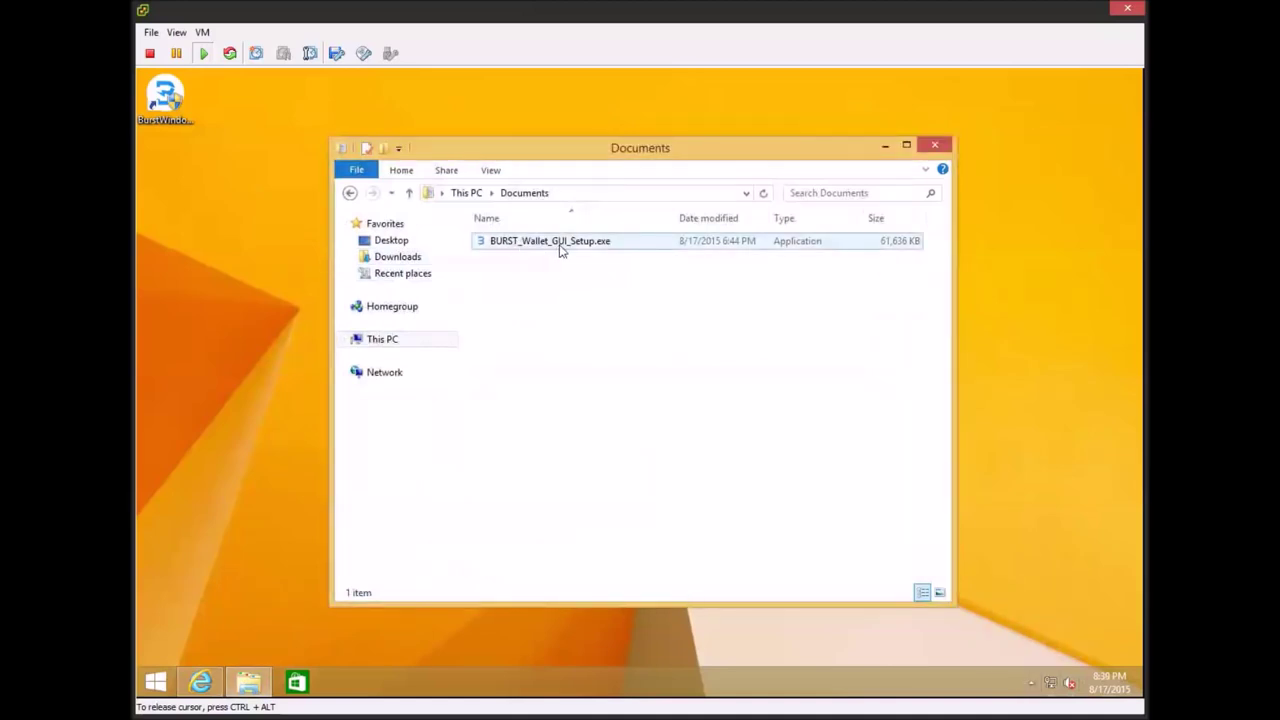
{"action": "left_click", "coordinate": [614, 228]}
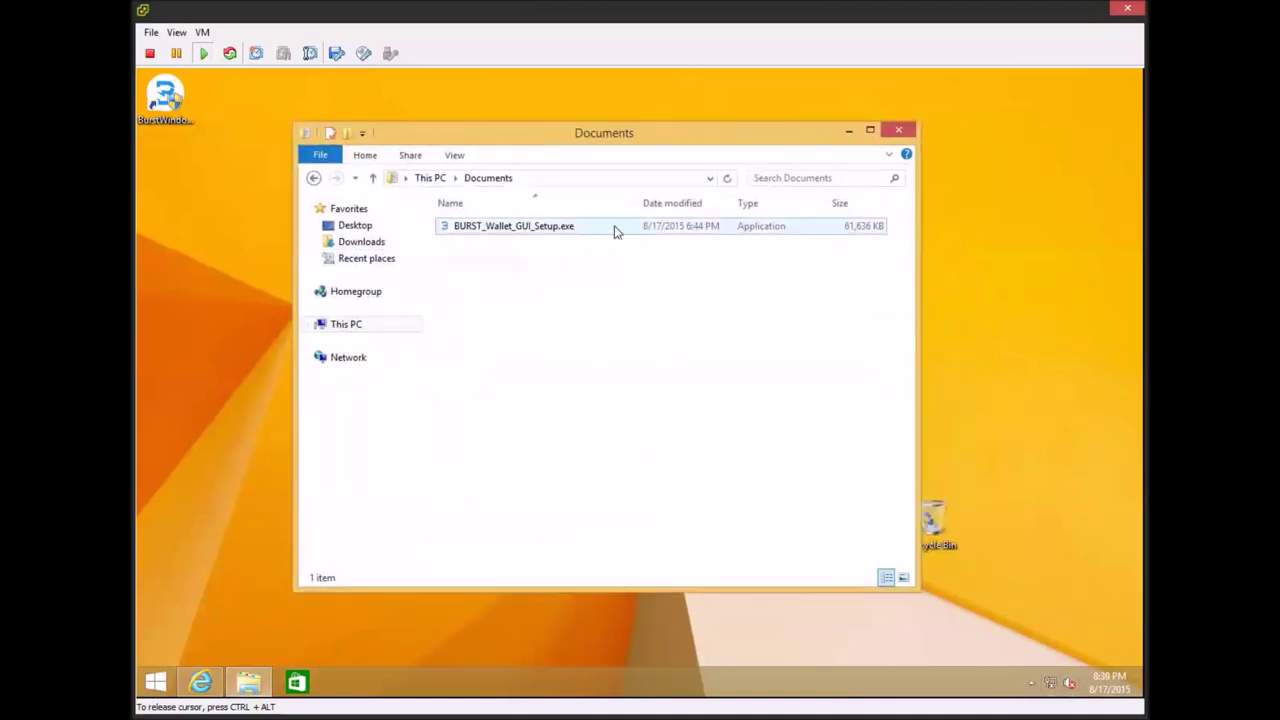
{"action": "double_click", "coordinate": [530, 230]}
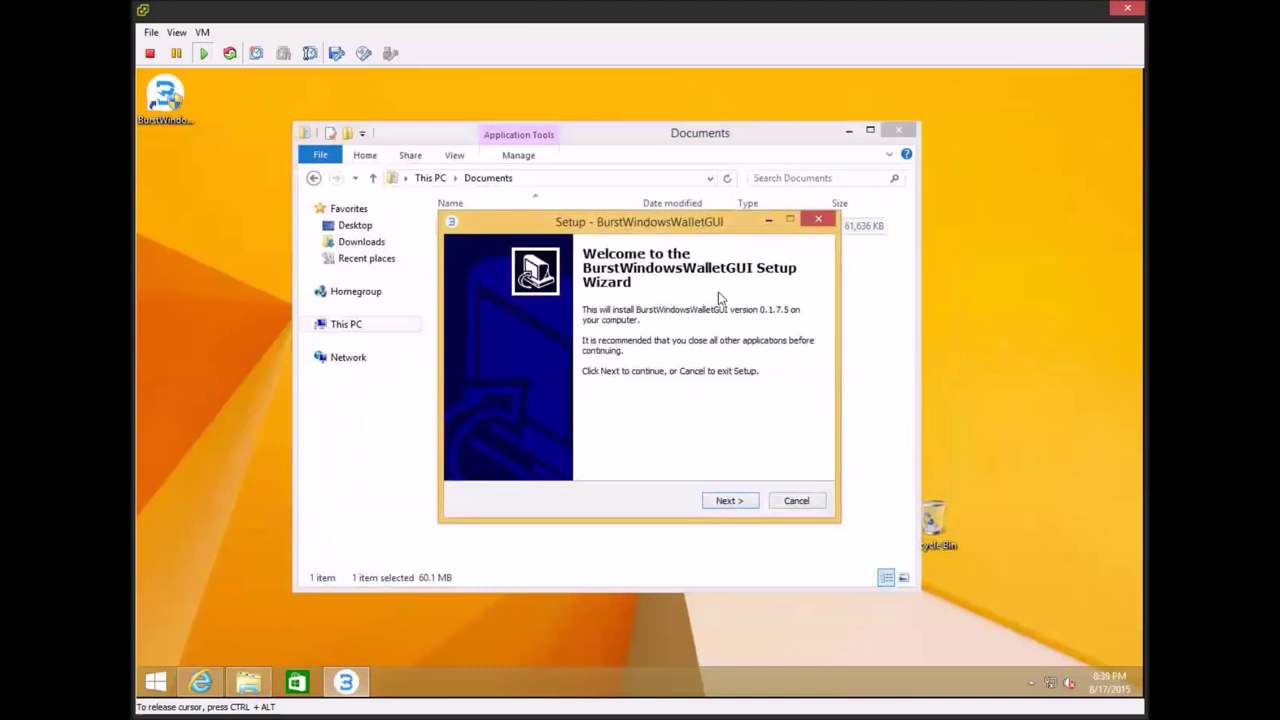
Run the wallet setup with default folder C:\Program Files (x86)\BURSTWalletGUI, shortcuts and desktop icon, then install.
{"action": "left_click", "coordinate": [729, 501]}
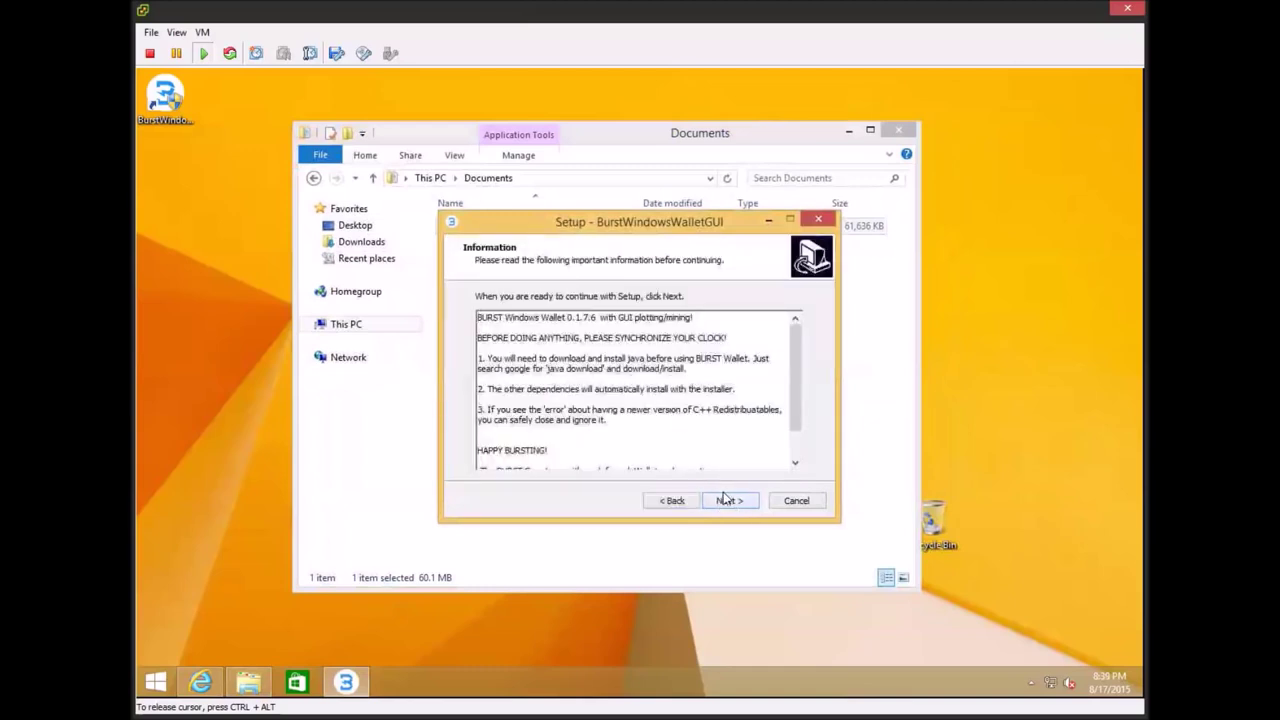
{"action": "scroll", "coordinate": [795, 345], "scroll_direction": "down", "scroll_amount": 2}
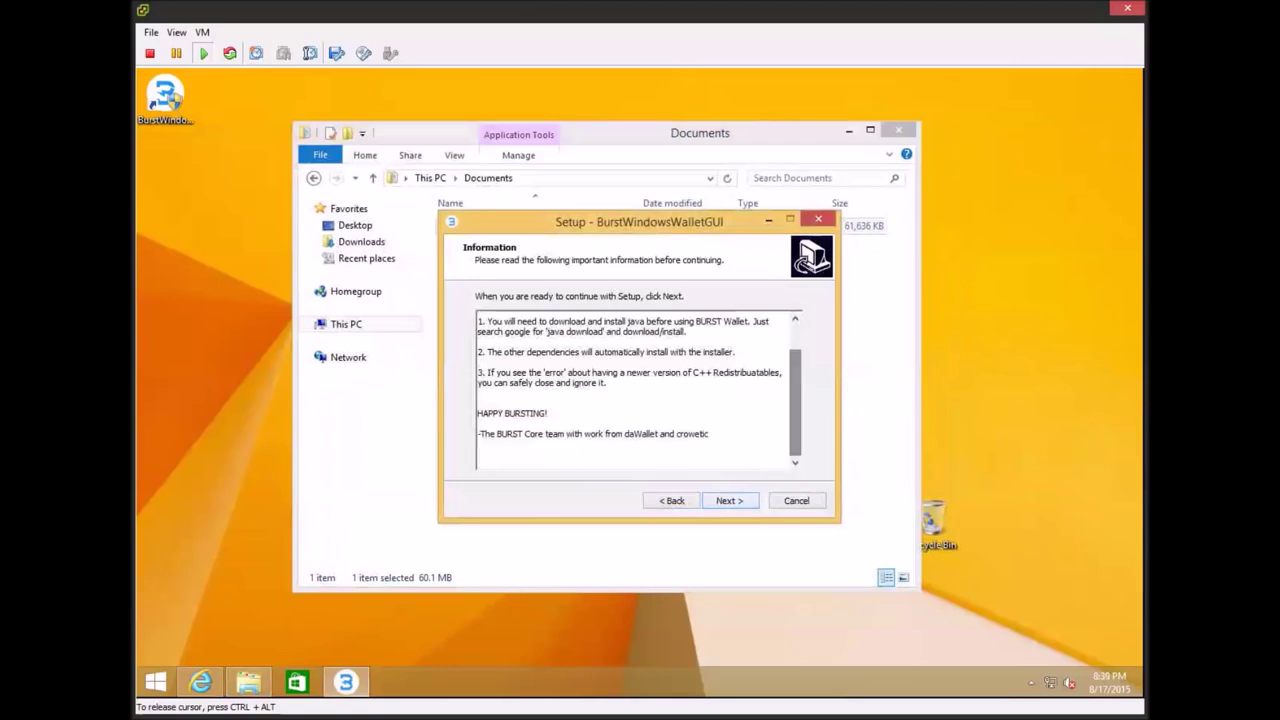
{"action": "left_click", "coordinate": [741, 504]}
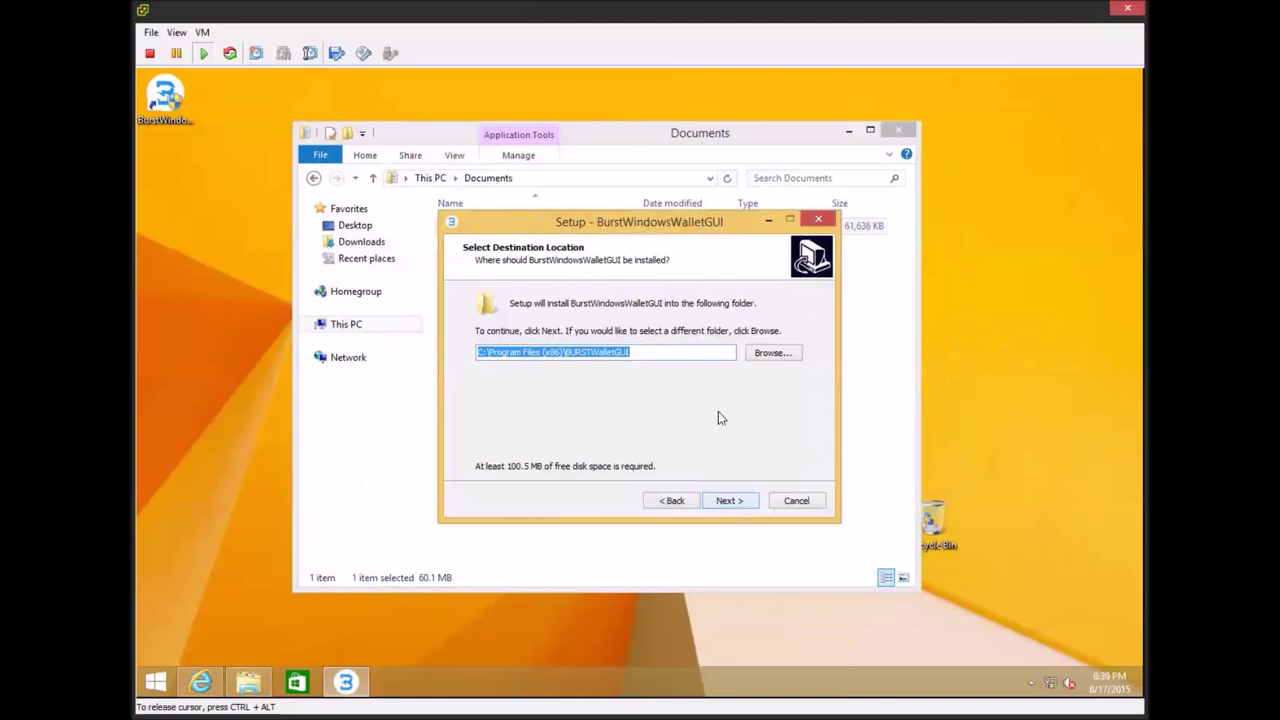
{"action": "left_click", "coordinate": [729, 502]}
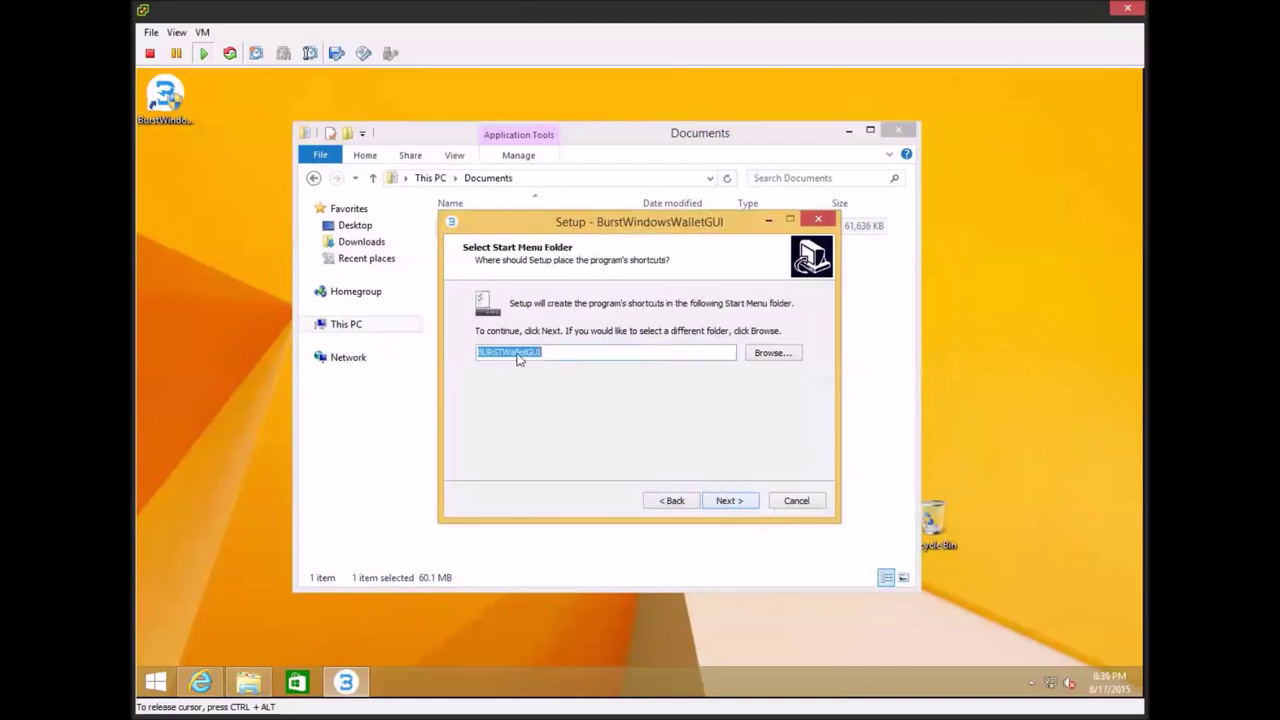
{"action": "left_click", "coordinate": [738, 508]}
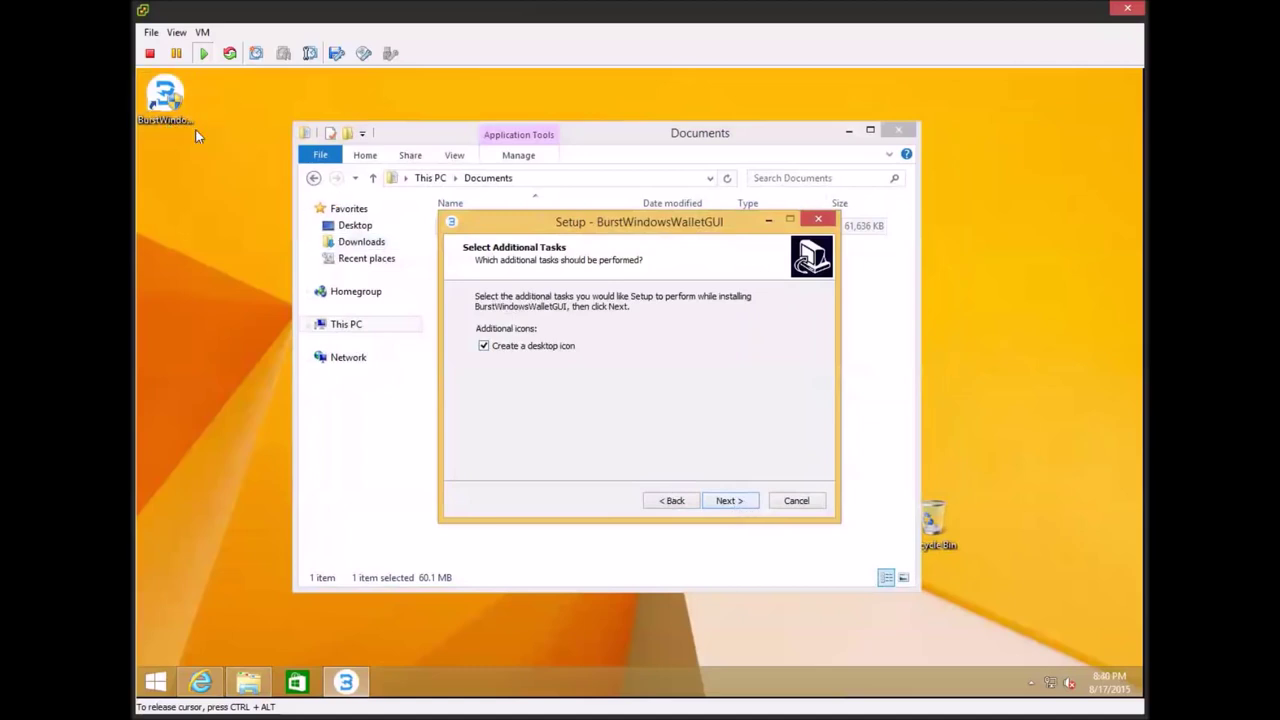
{"action": "left_click", "coordinate": [730, 501]}
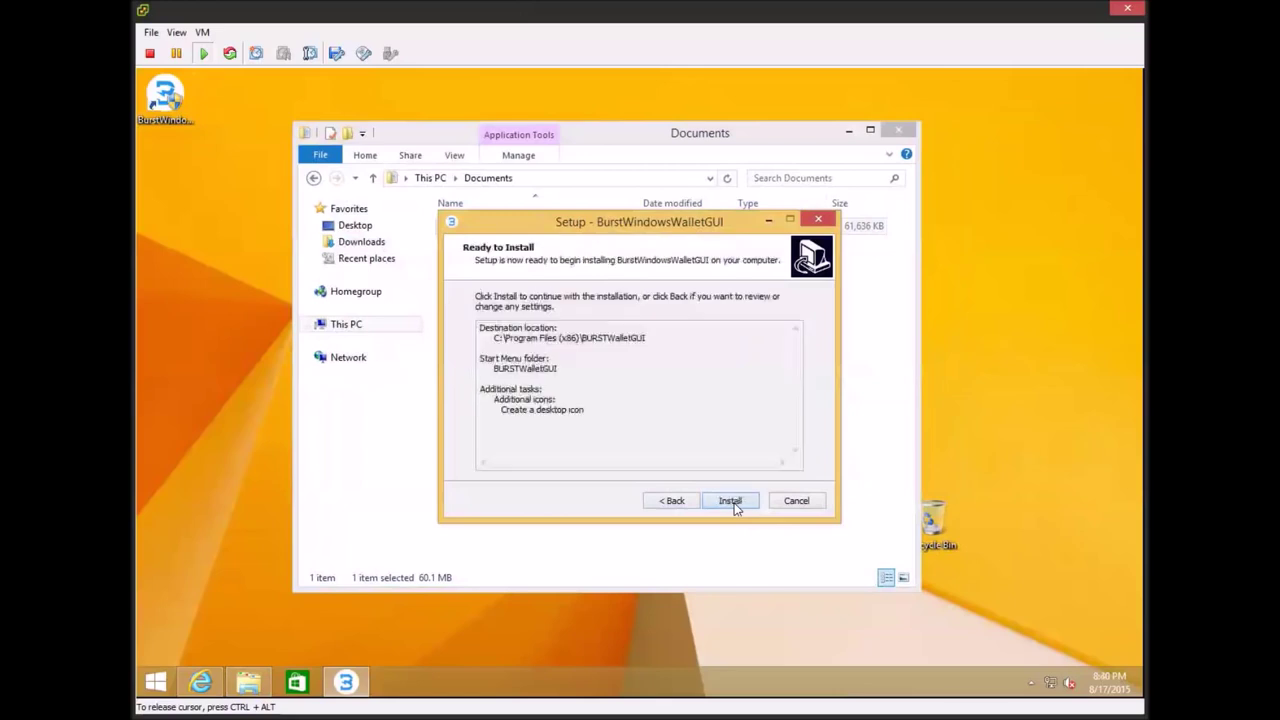
{"action": "left_click", "coordinate": [729, 505]}
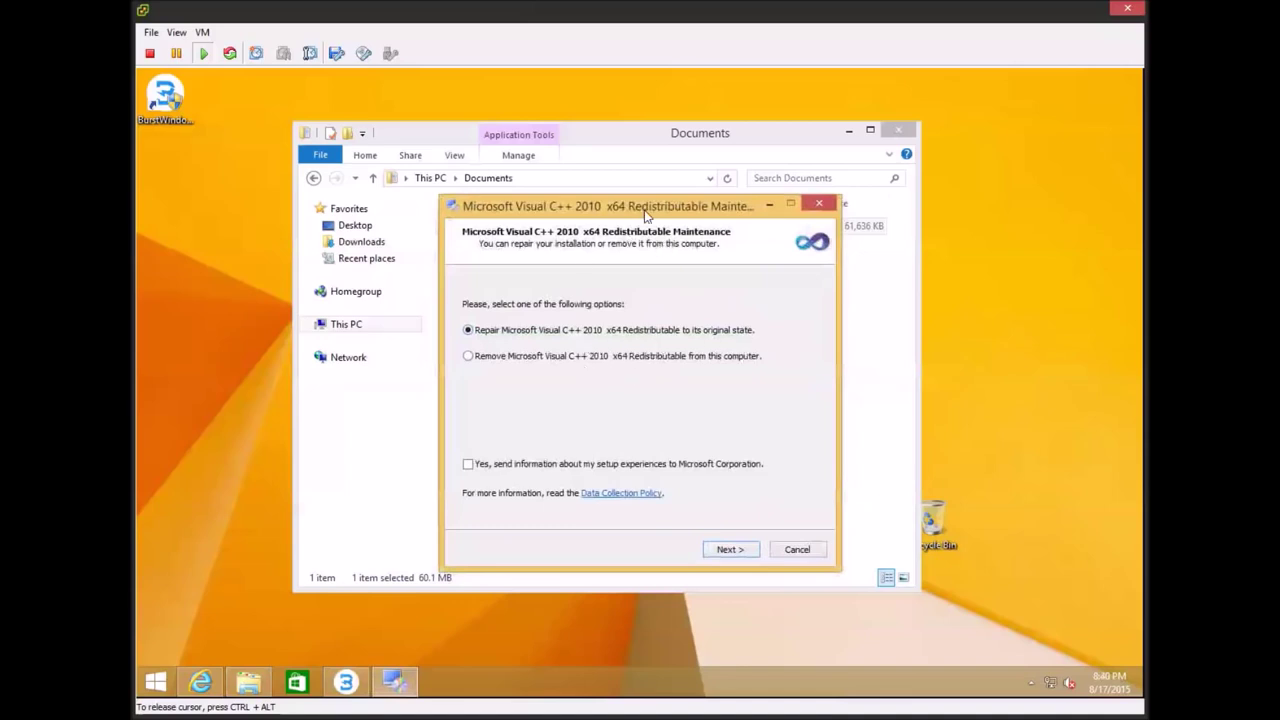
Cancel the Visual C++ 2010 x64 Redistributable repair and finish the wallet installer.
{"action": "left_click_drag", "start_coordinate": [646, 210], "coordinate": [578, 196]}
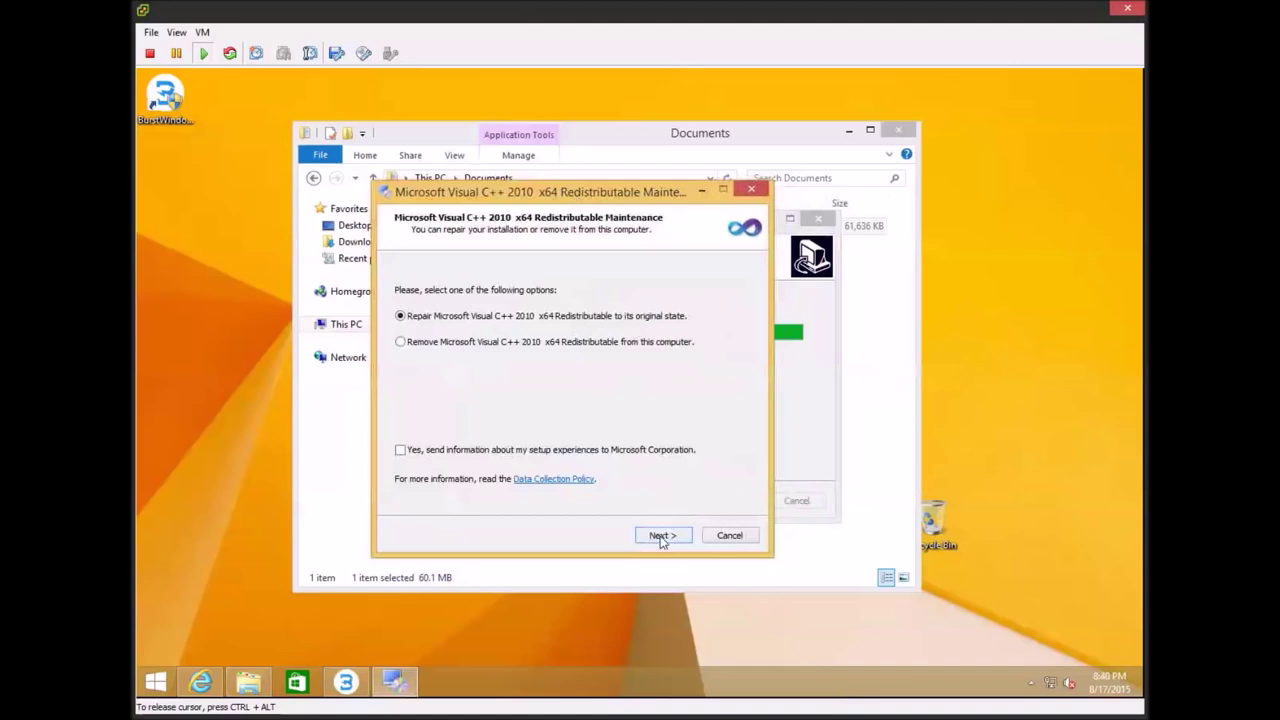
{"action": "left_click", "coordinate": [734, 539]}
{"action": "left_click", "coordinate": [694, 424]}
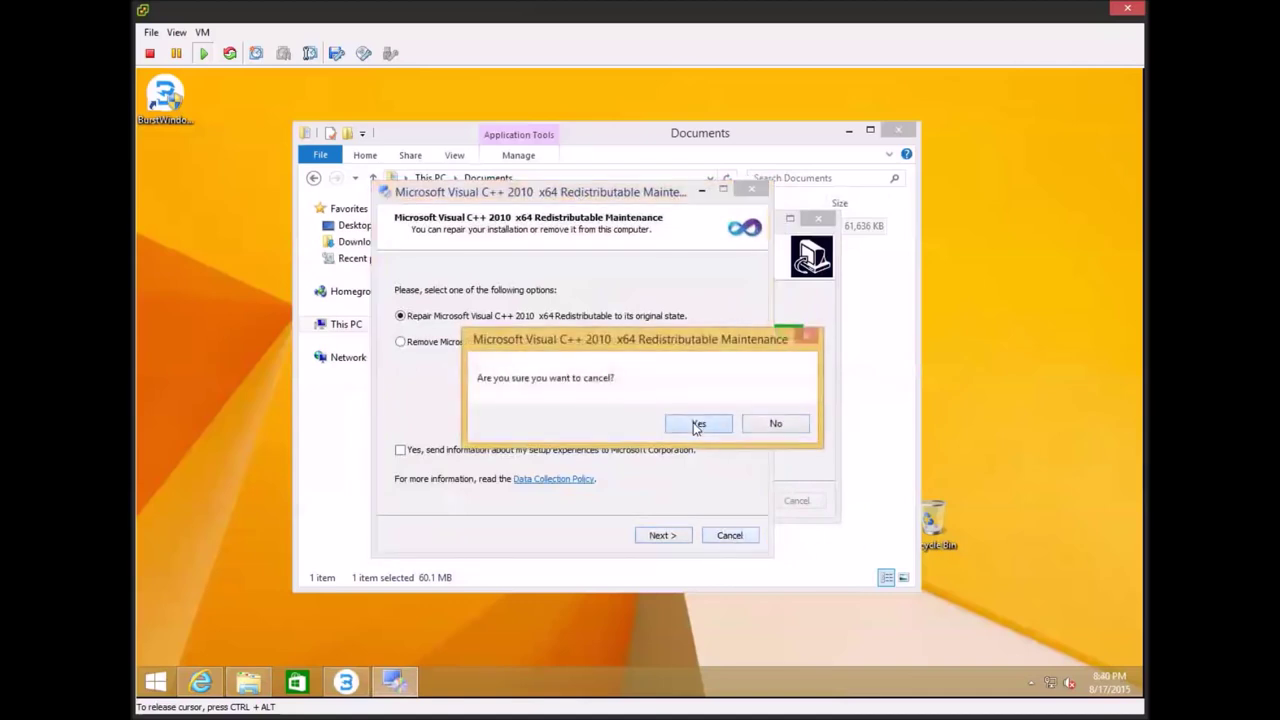
{"action": "left_click", "coordinate": [731, 502]}
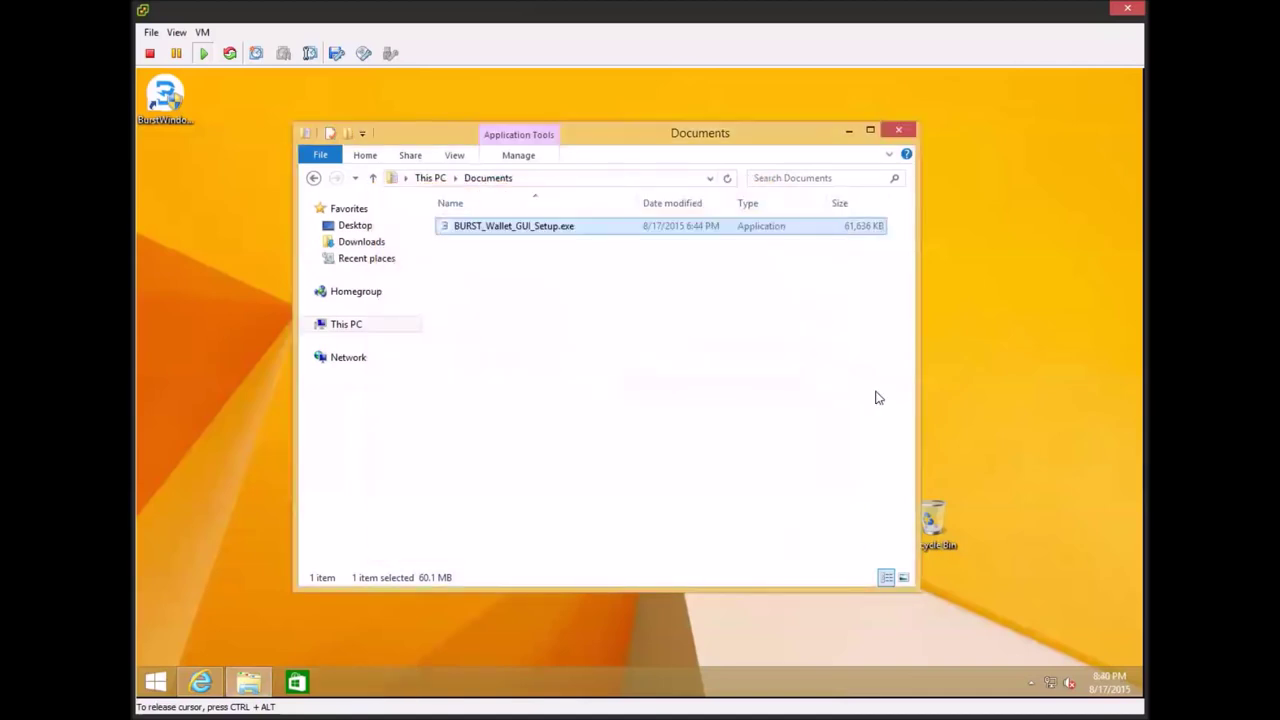
Launch the installed Burst Windows Client from the desktop and maximize its window.
{"action": "left_click", "coordinate": [849, 131]}
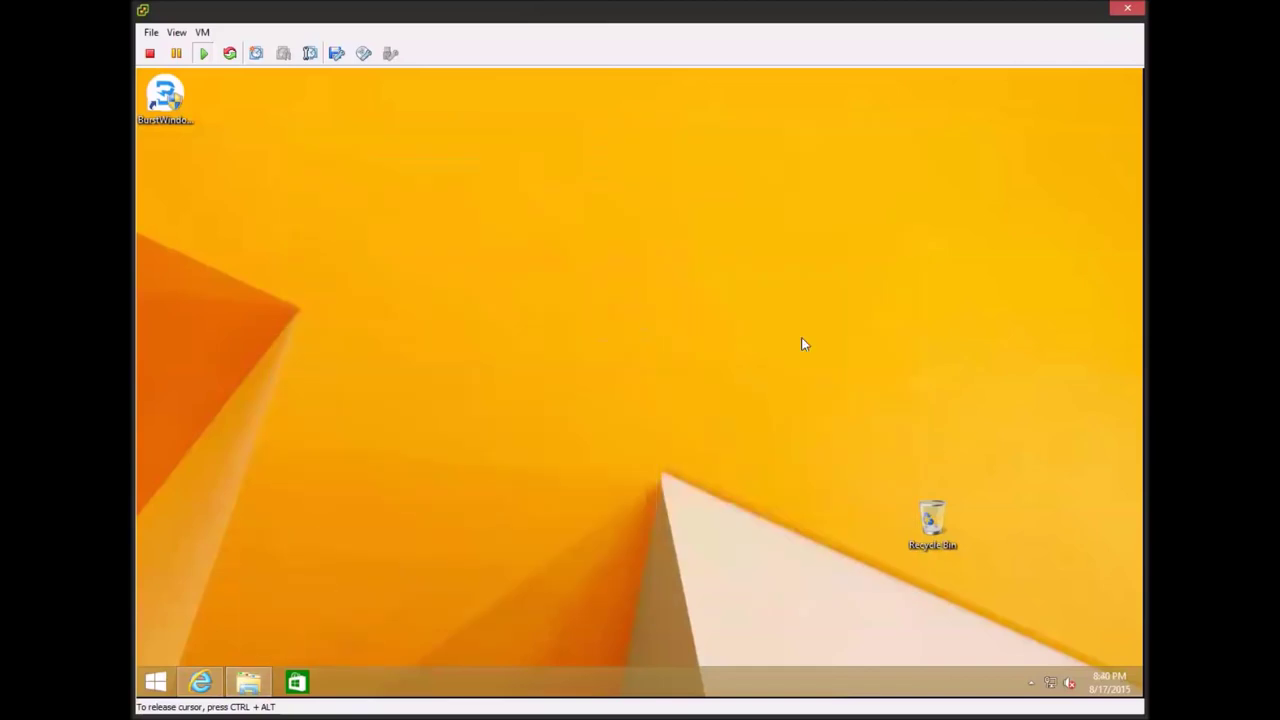
{"action": "double_click", "coordinate": [165, 97]}
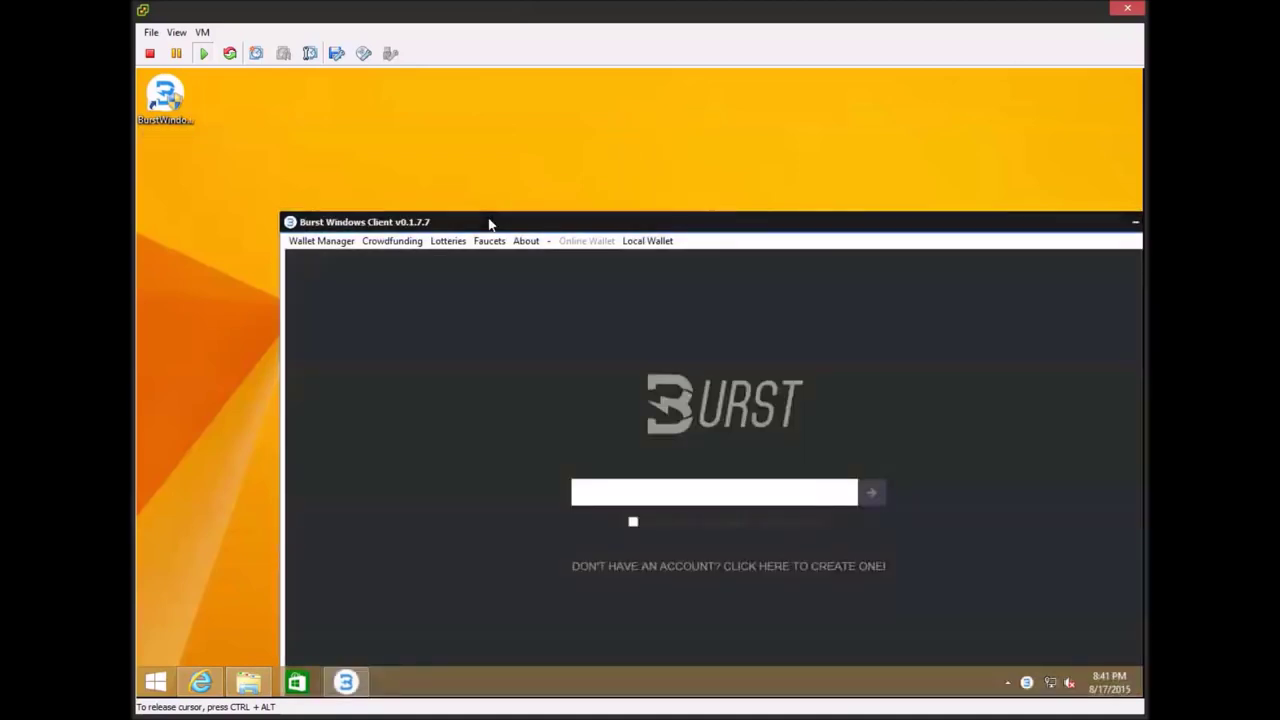
{"action": "left_click_drag", "start_coordinate": [491, 222], "coordinate": [400, 109]}
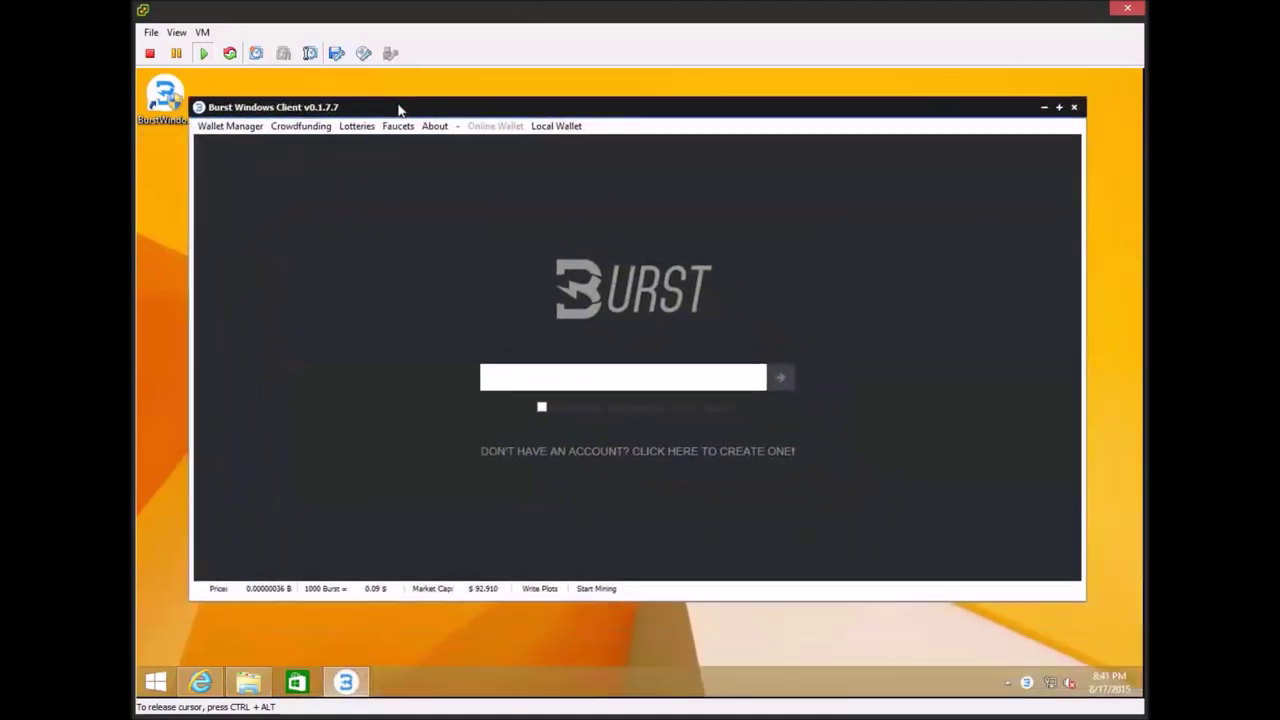
{"action": "left_click", "coordinate": [1060, 108]}
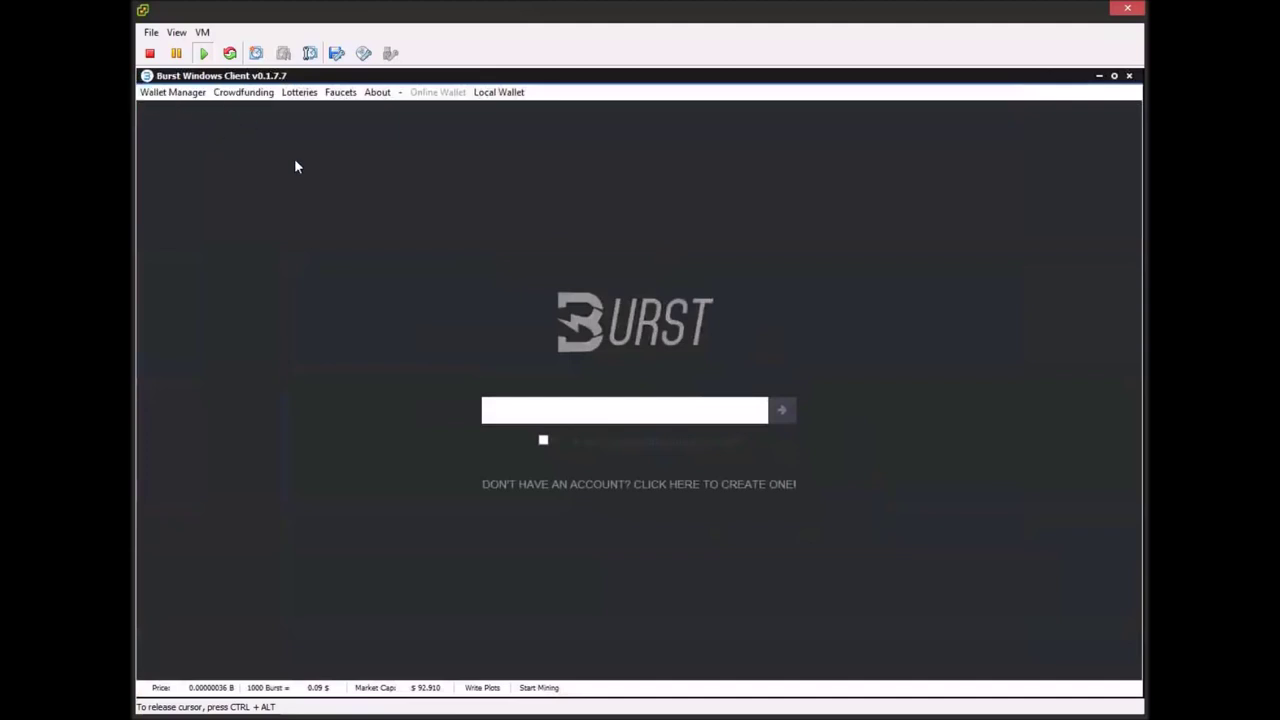
Add a local wallet named 'wallet', entering a passphrase, and save it encrypted.
{"action": "left_click", "coordinate": [183, 98]}
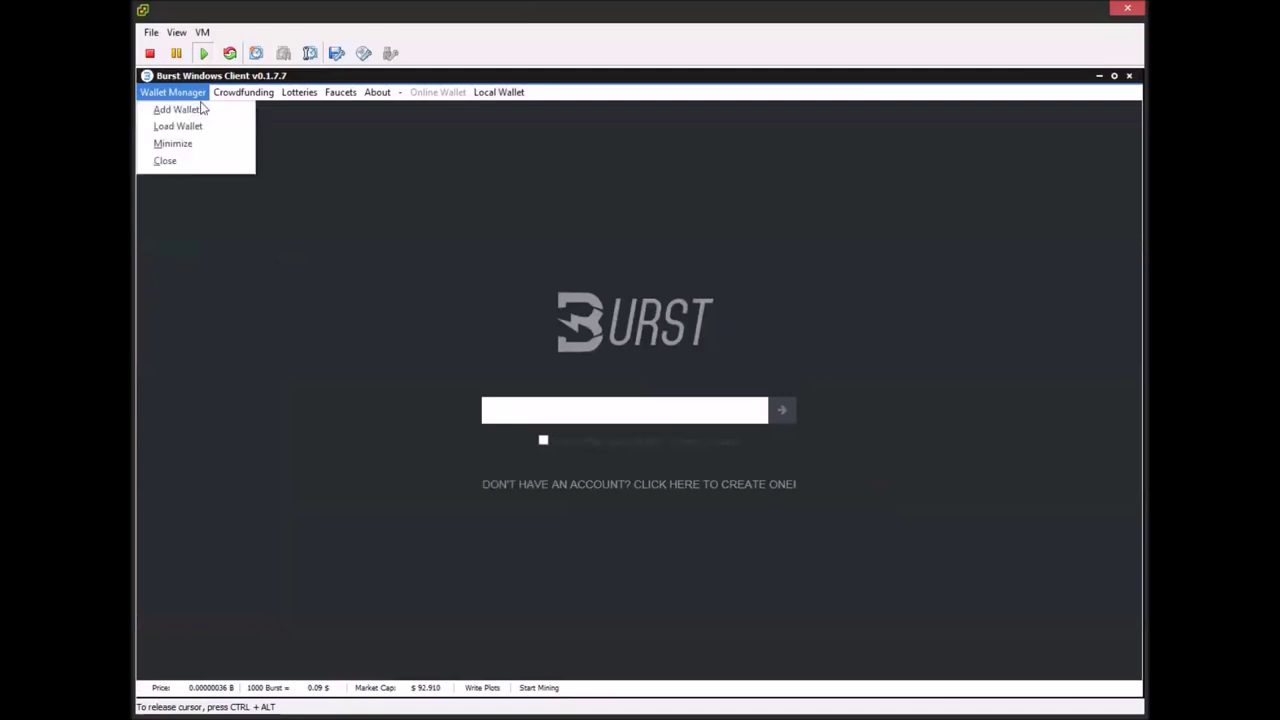
{"action": "left_click", "coordinate": [178, 112]}
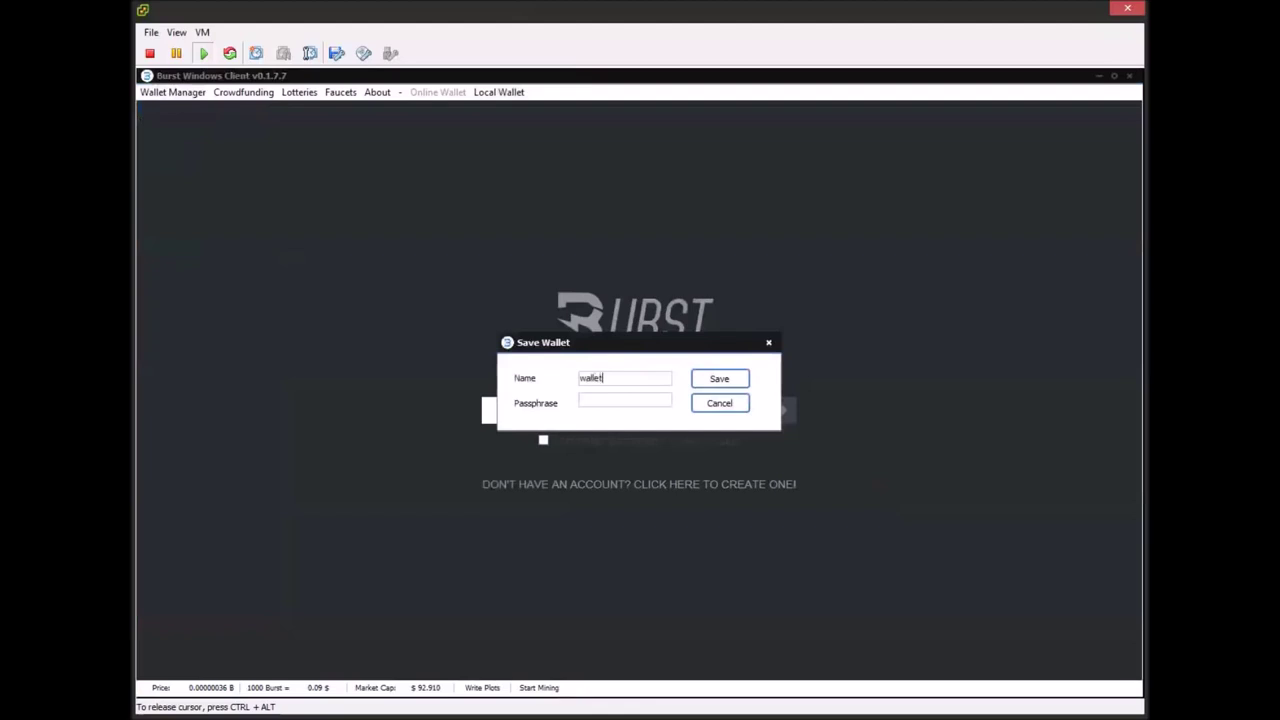
{"action": "left_click", "coordinate": [611, 401]}
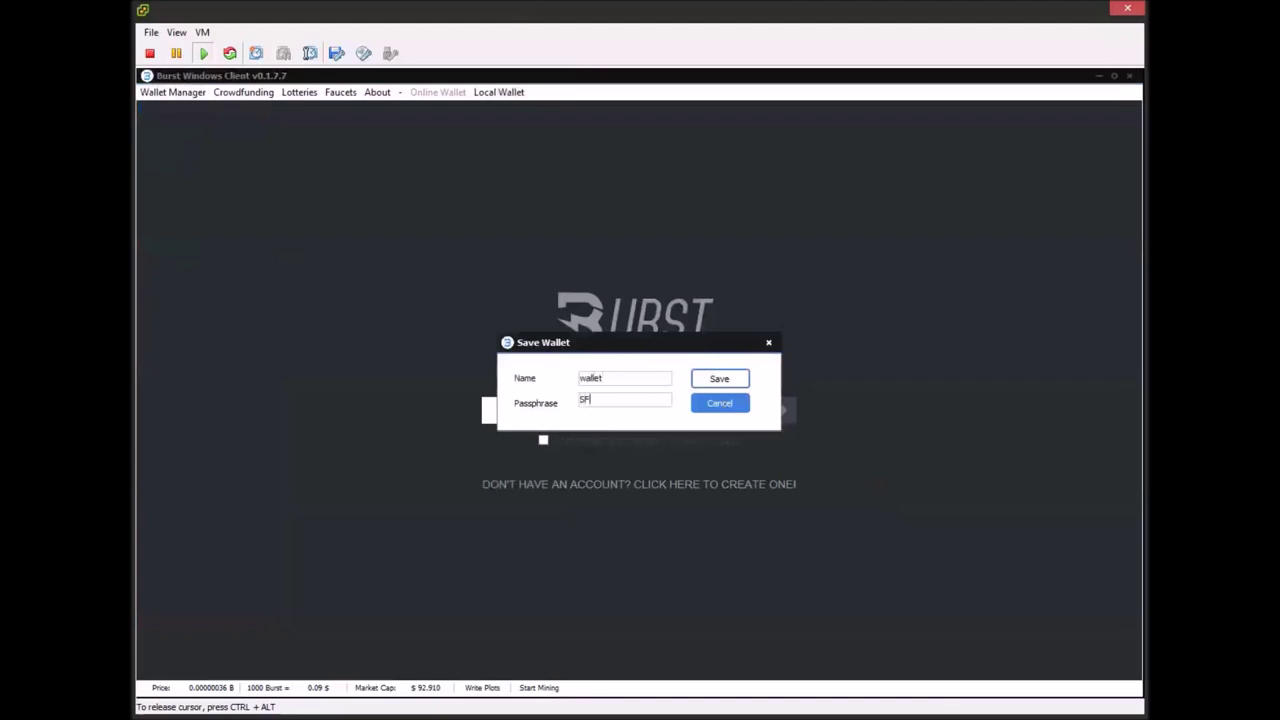
{"action": "left_click", "coordinate": [728, 380]}
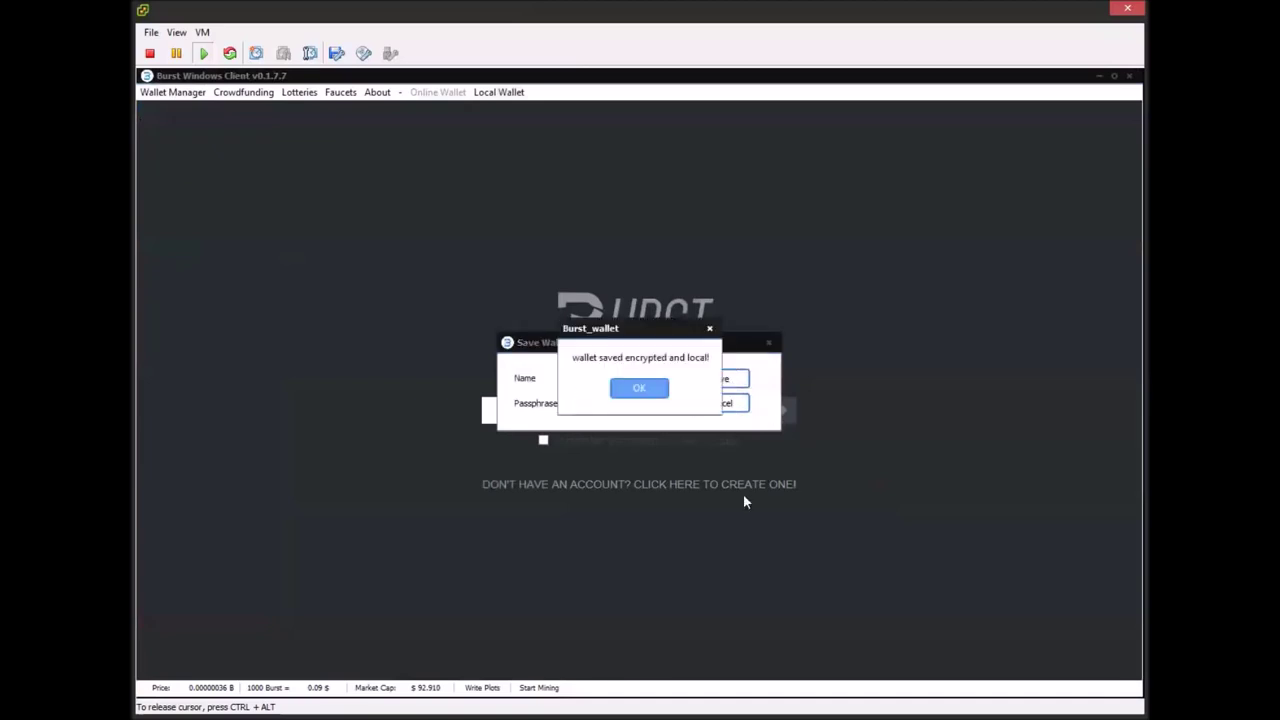
{"action": "left_click", "coordinate": [642, 392]}
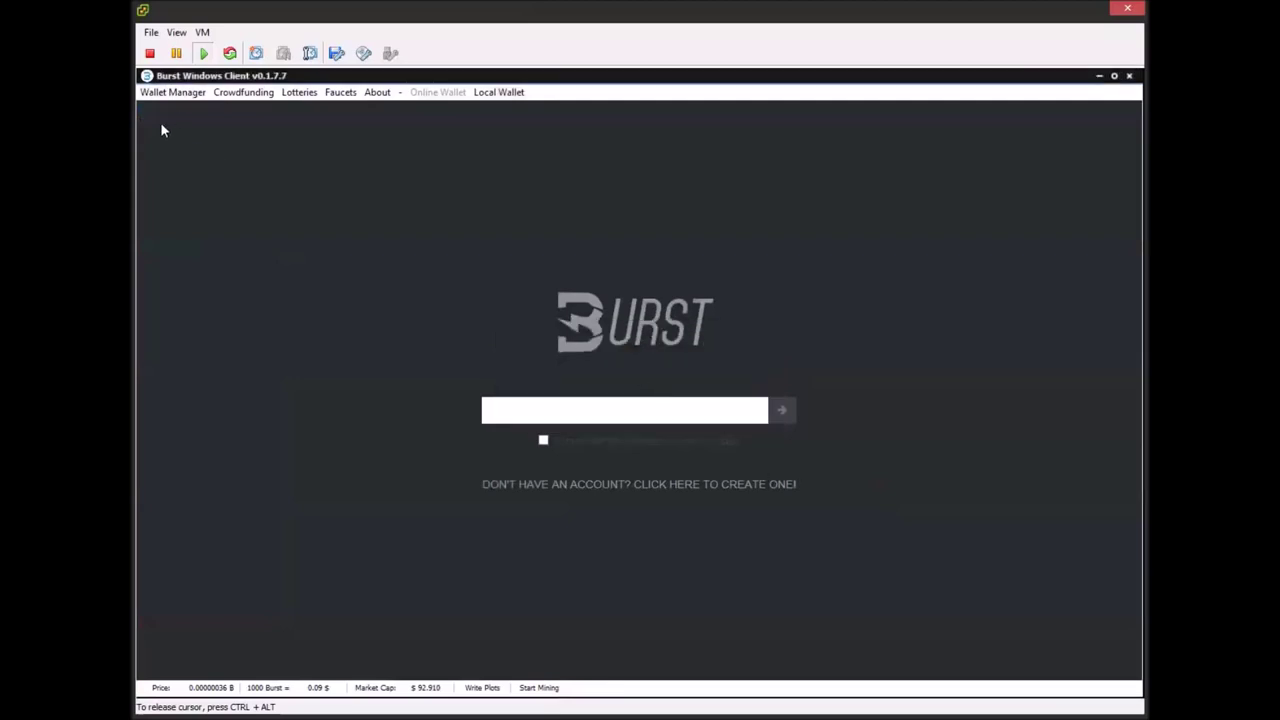
Load wallet.txt from the Wallet Manager so its passphrase is copied to the clipboard.
{"action": "left_click", "coordinate": [170, 95]}
{"action": "left_click", "coordinate": [194, 124]}
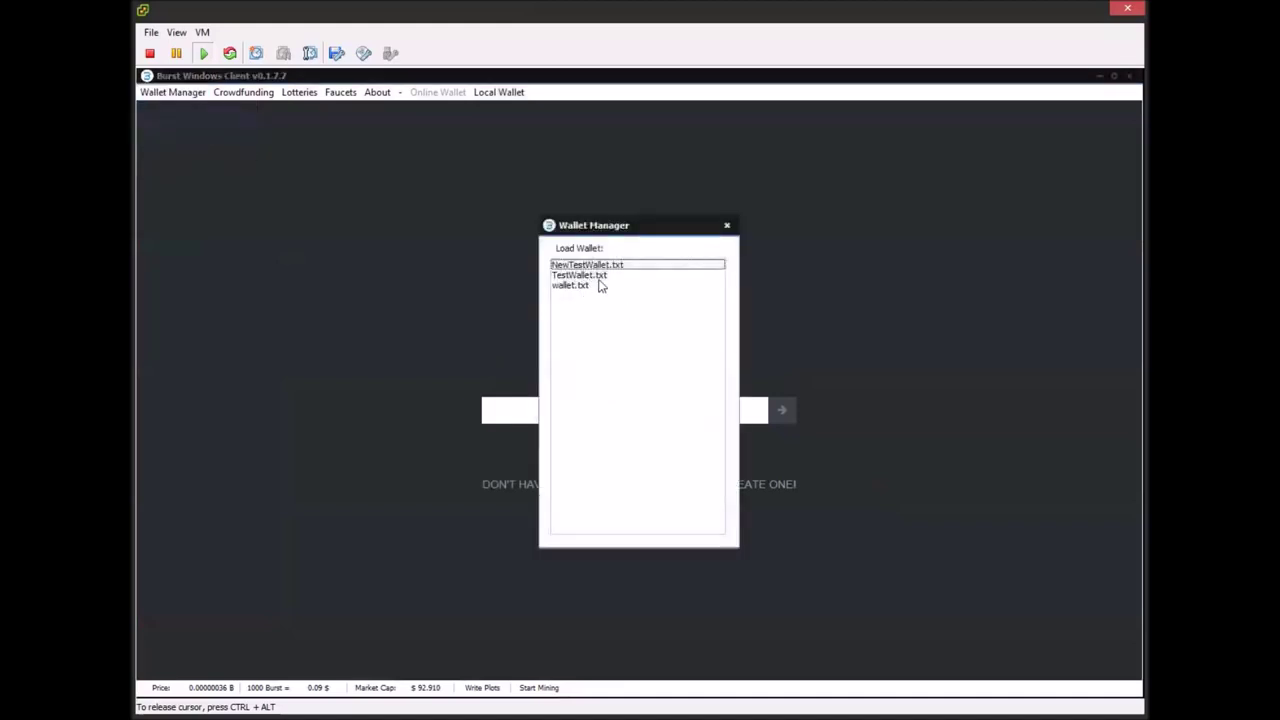
{"action": "left_click", "coordinate": [579, 287]}
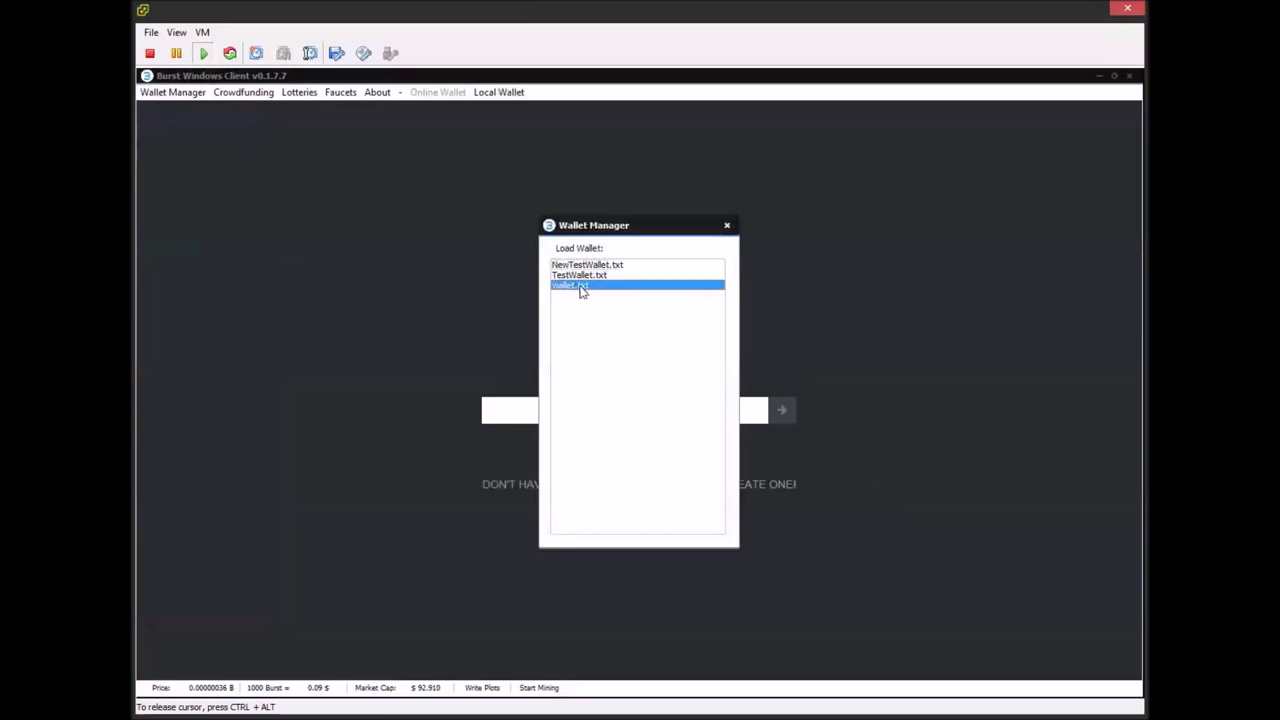
{"action": "double_click", "coordinate": [580, 288]}
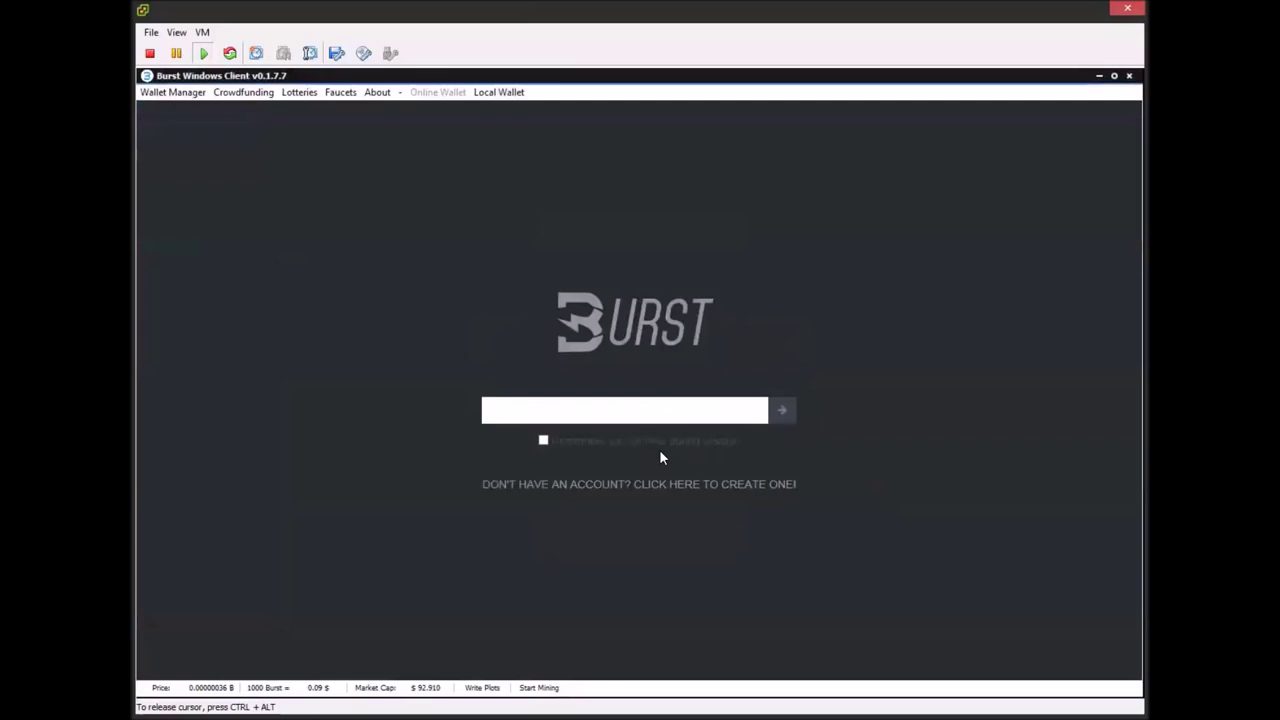
Paste the copied passphrase into the login field and sign in to the new account.
{"action": "right_click", "coordinate": [671, 417]}
{"action": "left_click", "coordinate": [698, 482]}
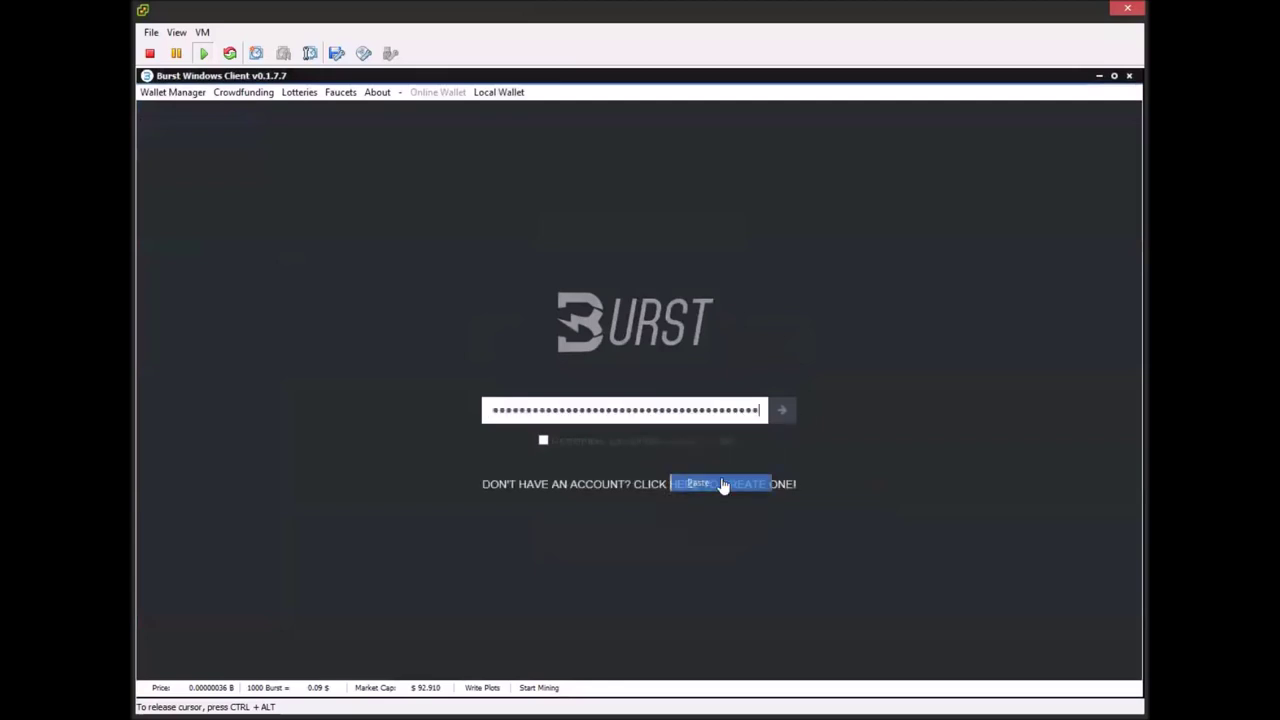
{"action": "left_click", "coordinate": [788, 414]}
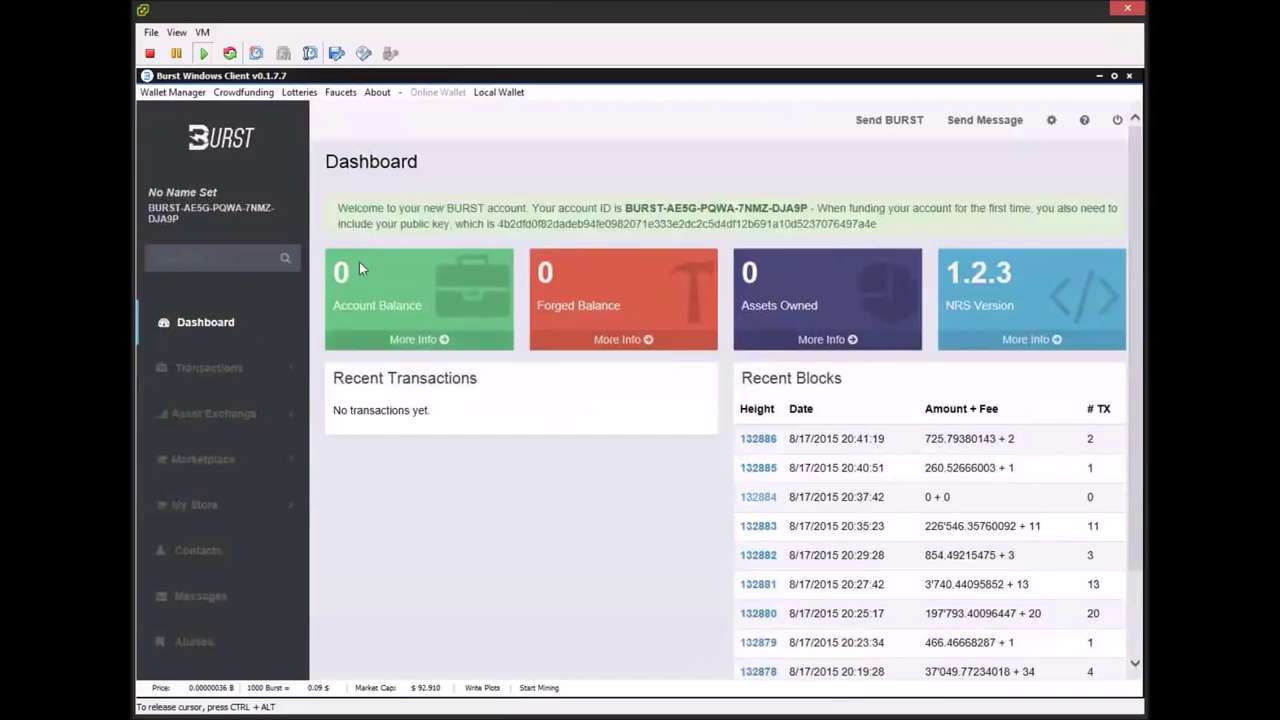
{"action": "left_click", "coordinate": [182, 192]}
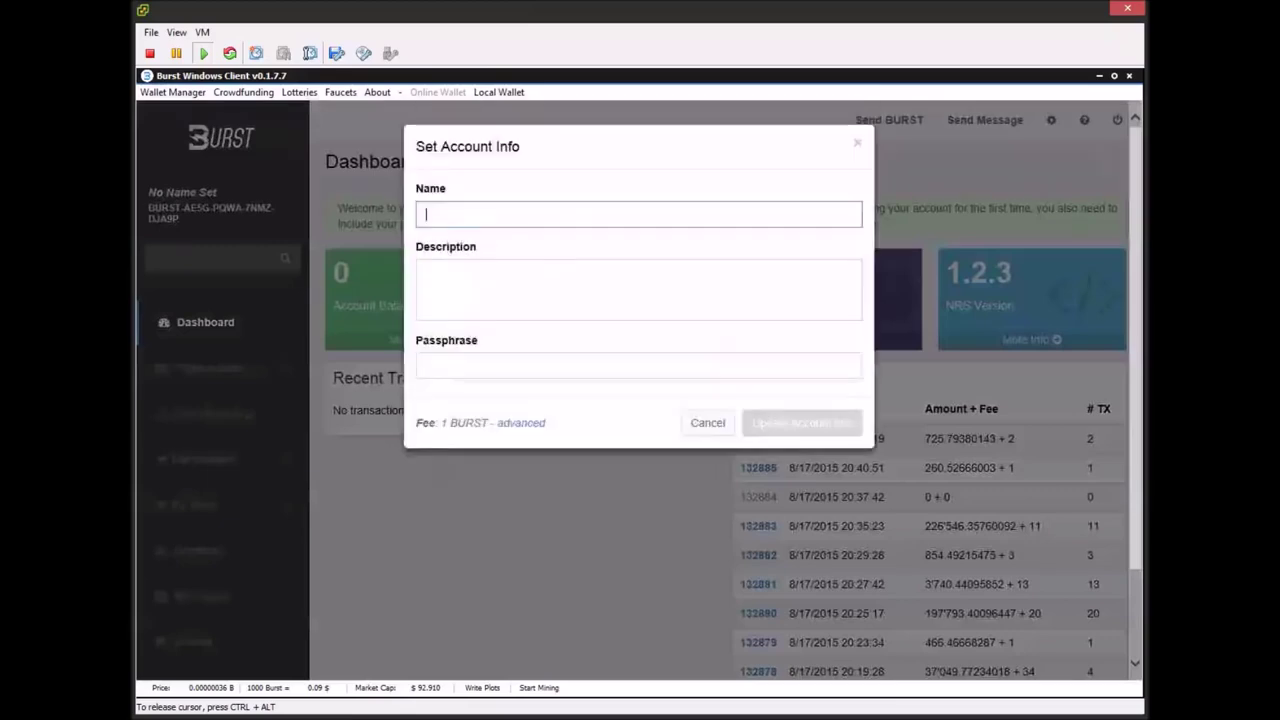
{"action": "left_click_drag", "start_coordinate": [412, 425], "coordinate": [475, 430]}
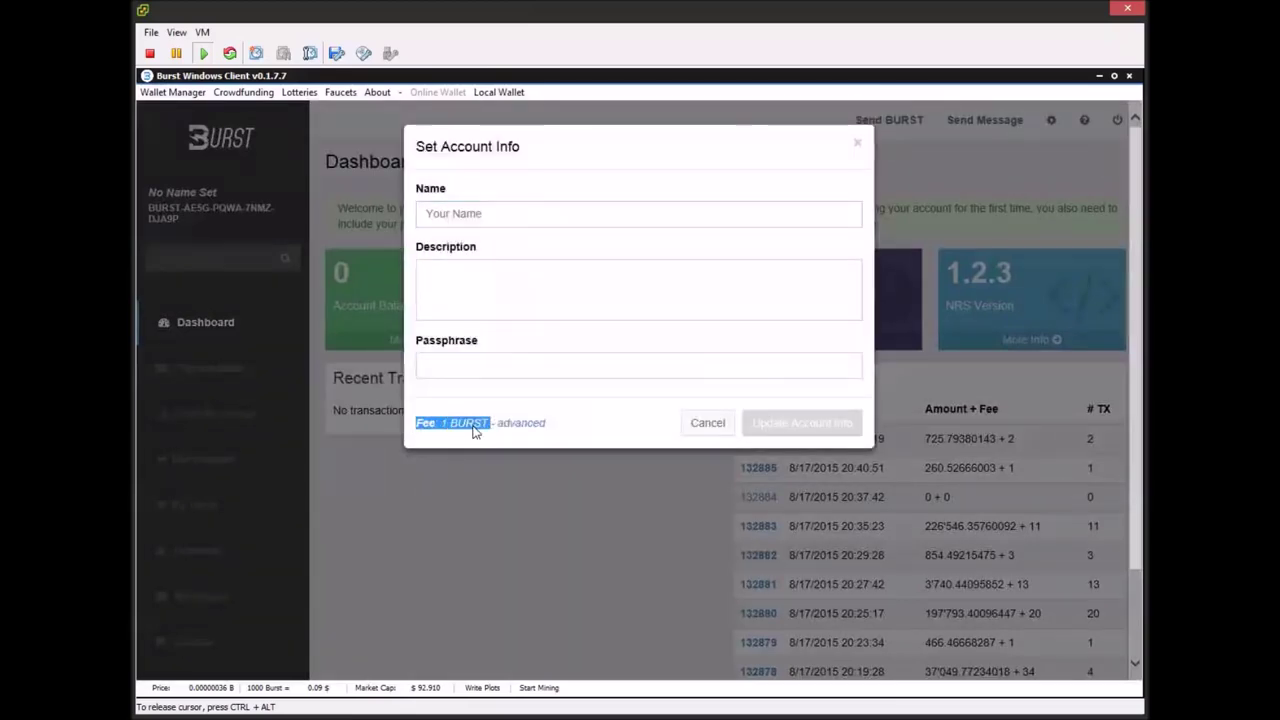
{"action": "left_click", "coordinate": [858, 147]}
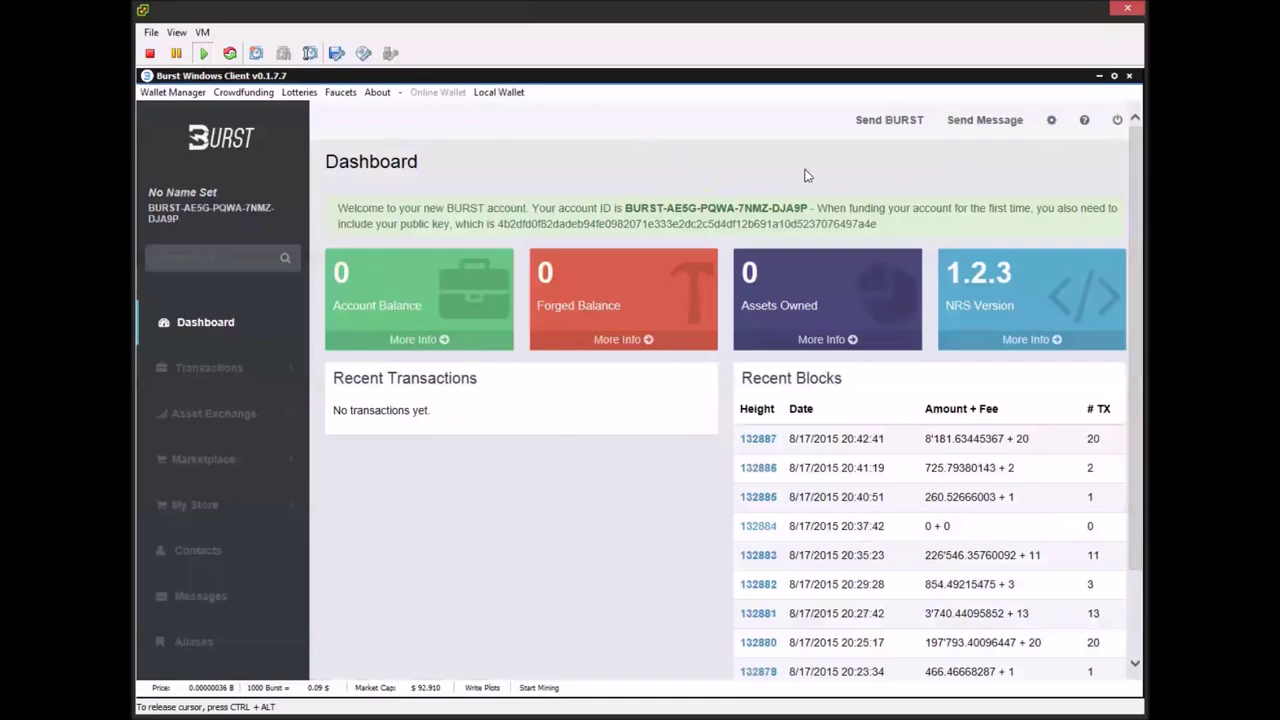
{"action": "right_click", "coordinate": [728, 158]}
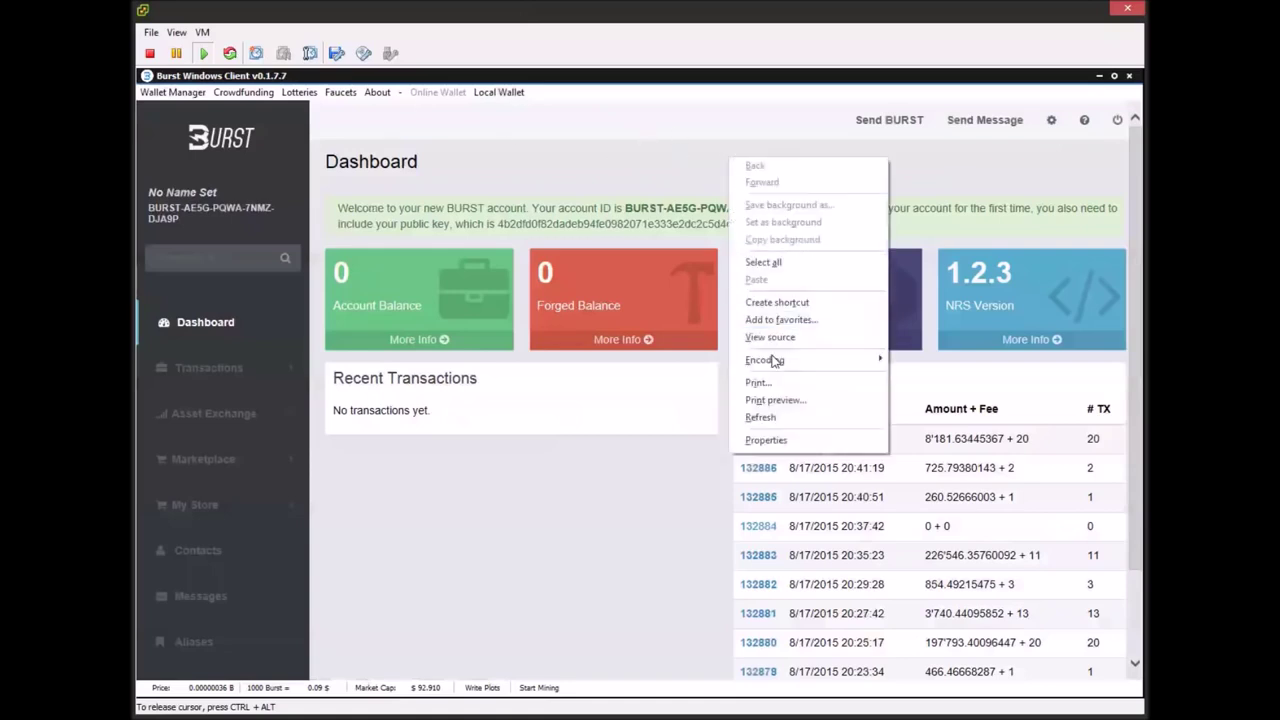
Refresh the wallet page, then load TestWallet.txt to copy its passphrase to the clipboard.
{"action": "left_click", "coordinate": [766, 417]}
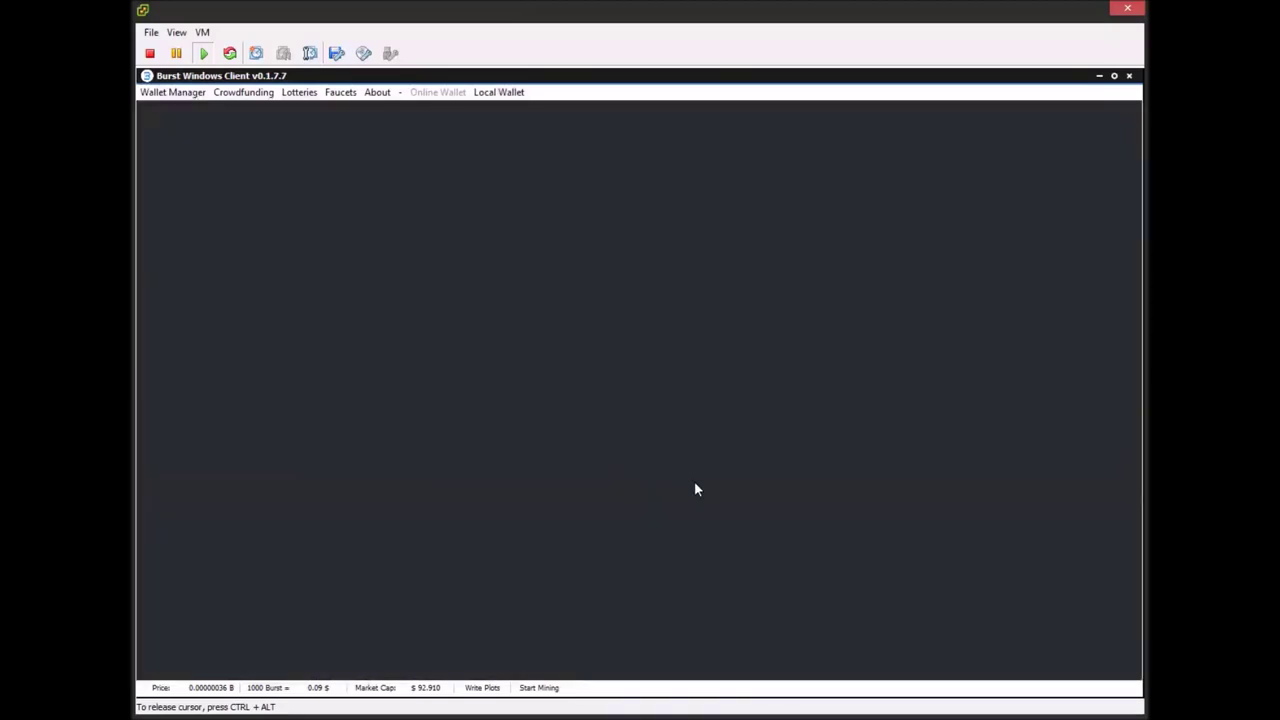
{"action": "left_click", "coordinate": [180, 94]}
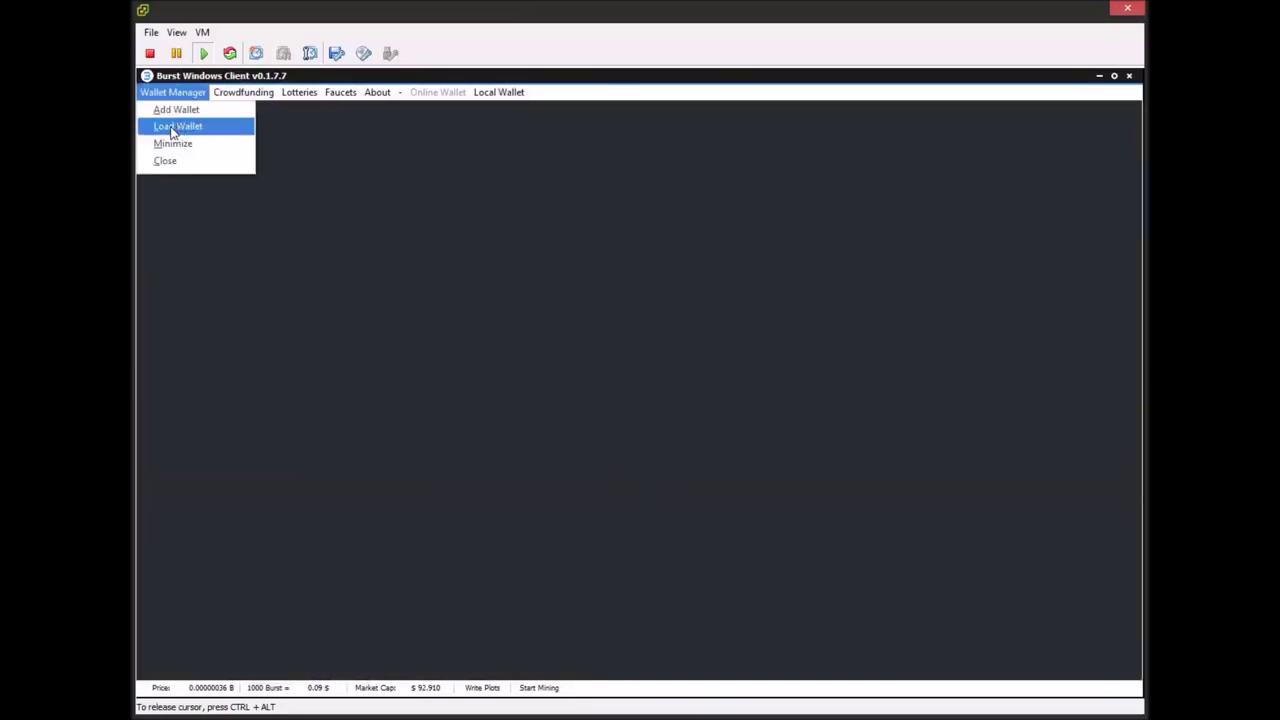
{"action": "left_click", "coordinate": [171, 126]}
{"action": "double_click", "coordinate": [588, 276]}
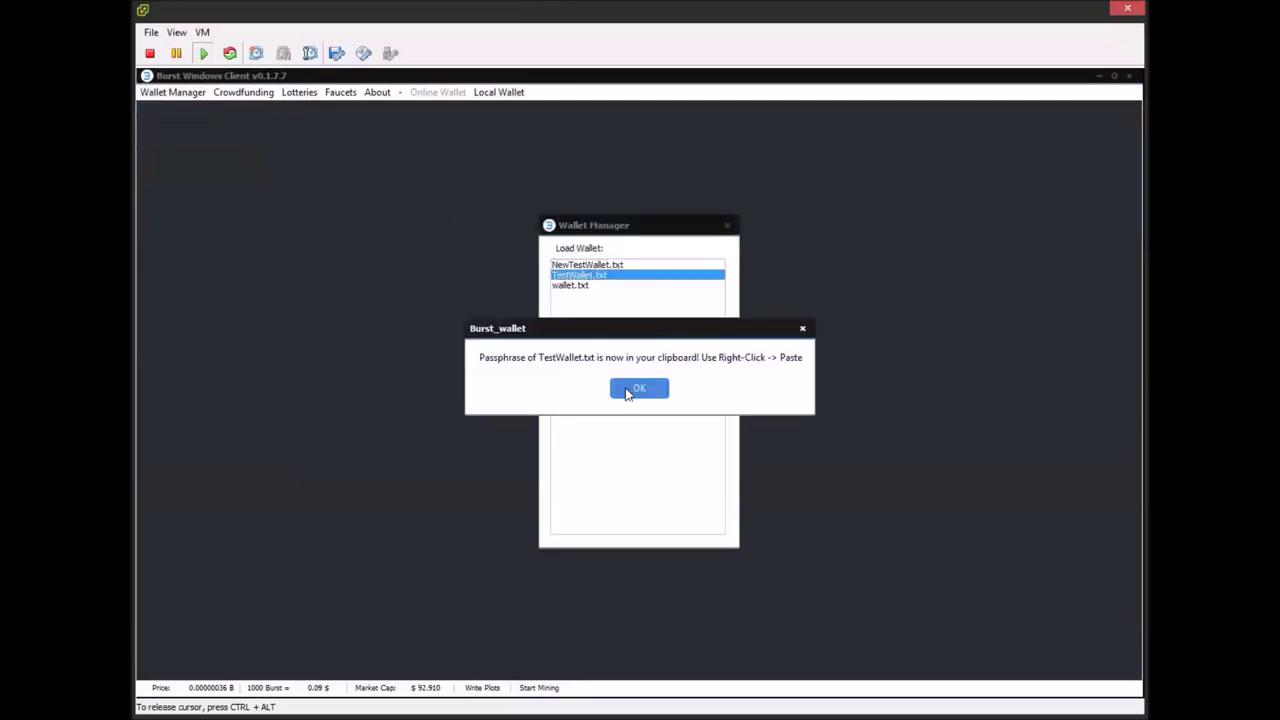
{"action": "left_click", "coordinate": [640, 388]}
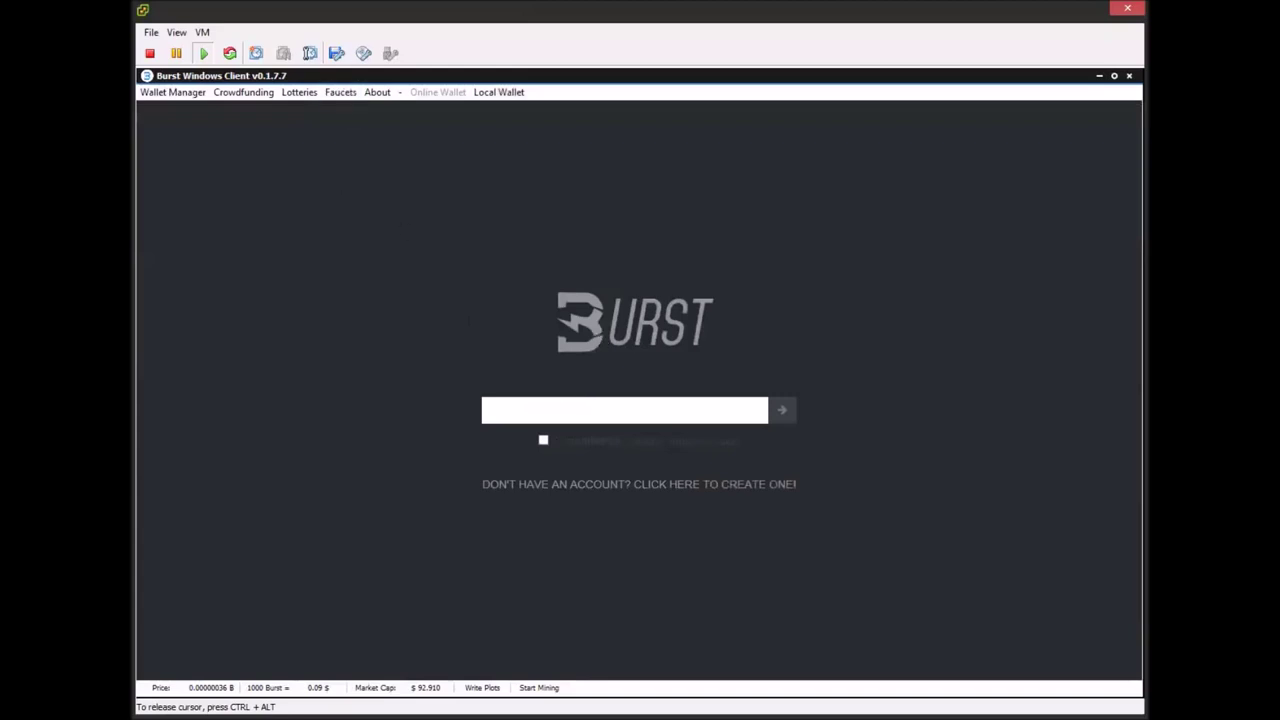
Paste TestWallet's passphrase and sign in, reaching a Dashboard with balance 3.
{"action": "right_click", "coordinate": [580, 413]}
{"action": "left_click", "coordinate": [630, 480]}
{"action": "left_click", "coordinate": [786, 410]}
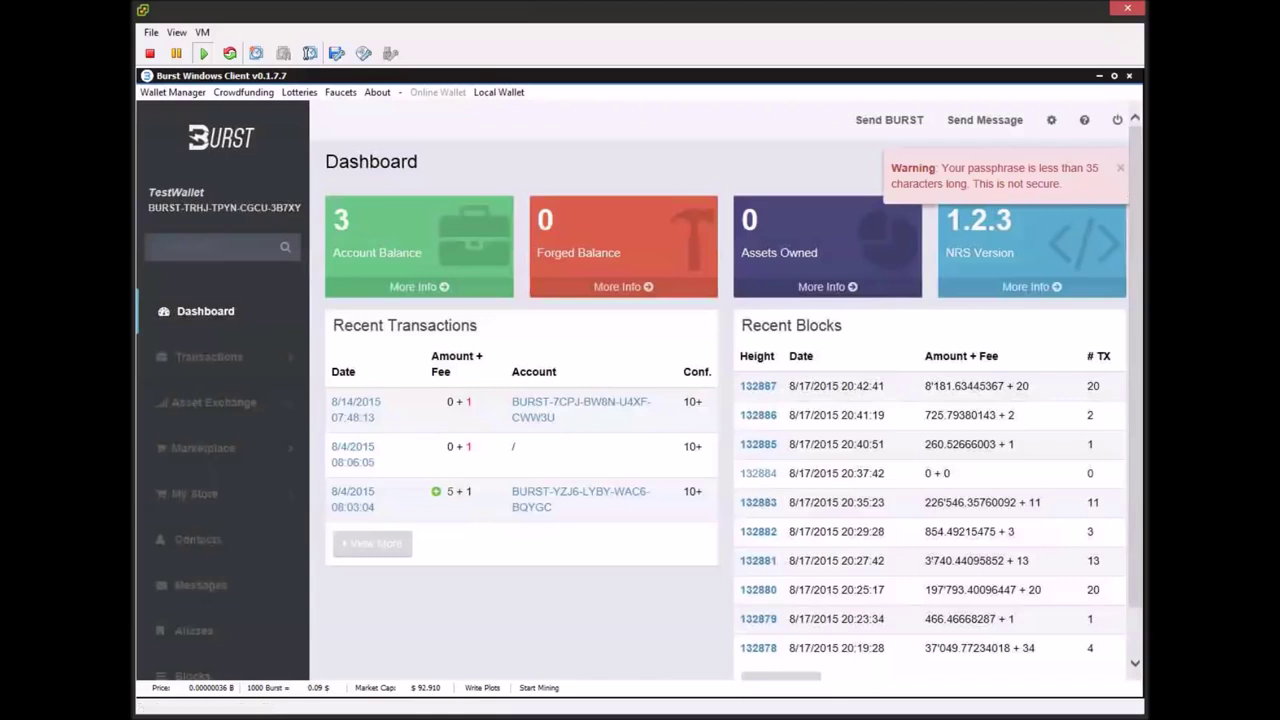
Dismiss the short-passphrase warning, copy the sidebar account ID, and bring up the plotter.
{"action": "left_click", "coordinate": [1112, 170]}
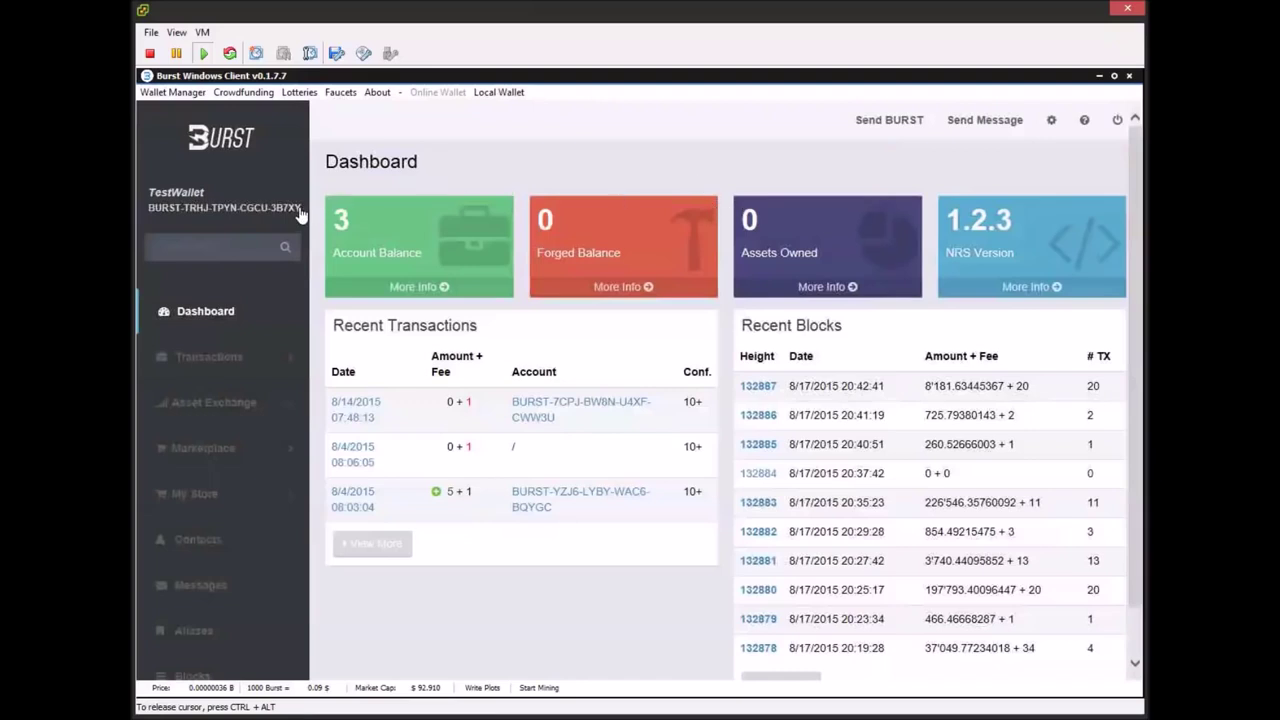
{"action": "left_click_drag", "start_coordinate": [301, 209], "coordinate": [157, 208]}
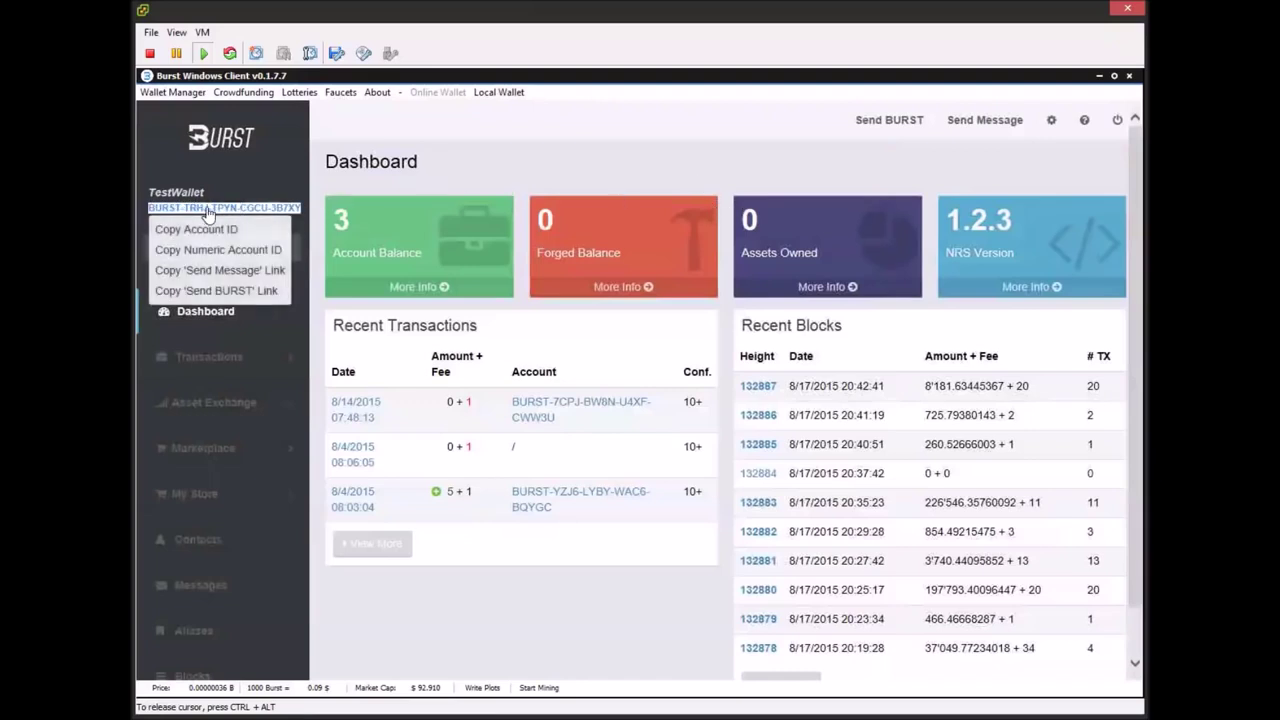
{"action": "right_click", "coordinate": [218, 207]}
{"action": "left_click", "coordinate": [255, 238]}
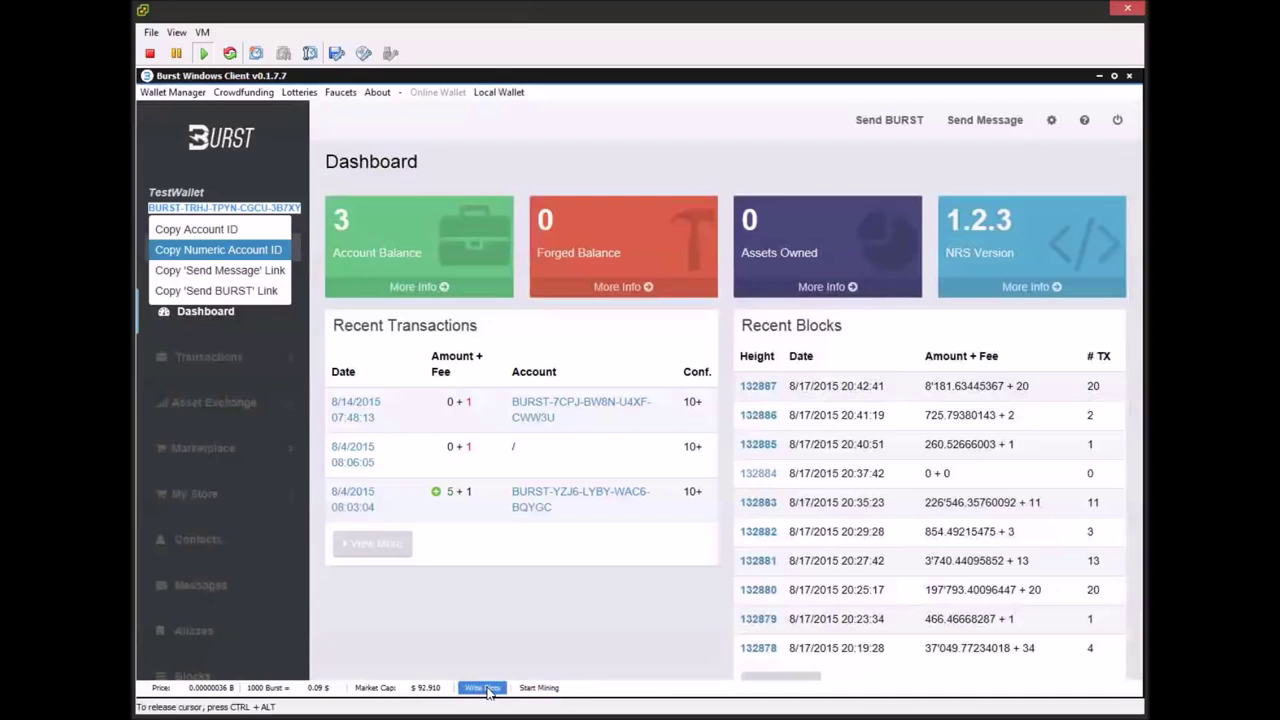
{"action": "left_click", "coordinate": [484, 688]}
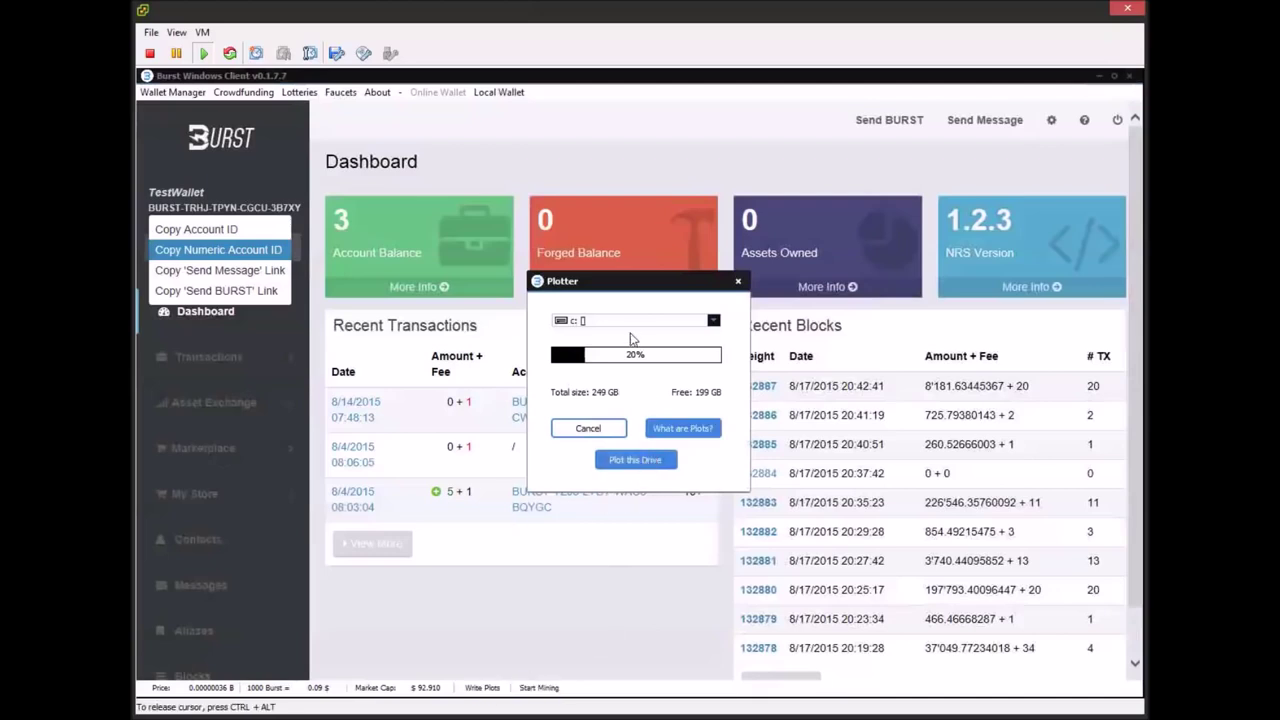
Choose drive c: for plotting and paste the wallet's account ID into the account field.
{"action": "left_click", "coordinate": [690, 324]}
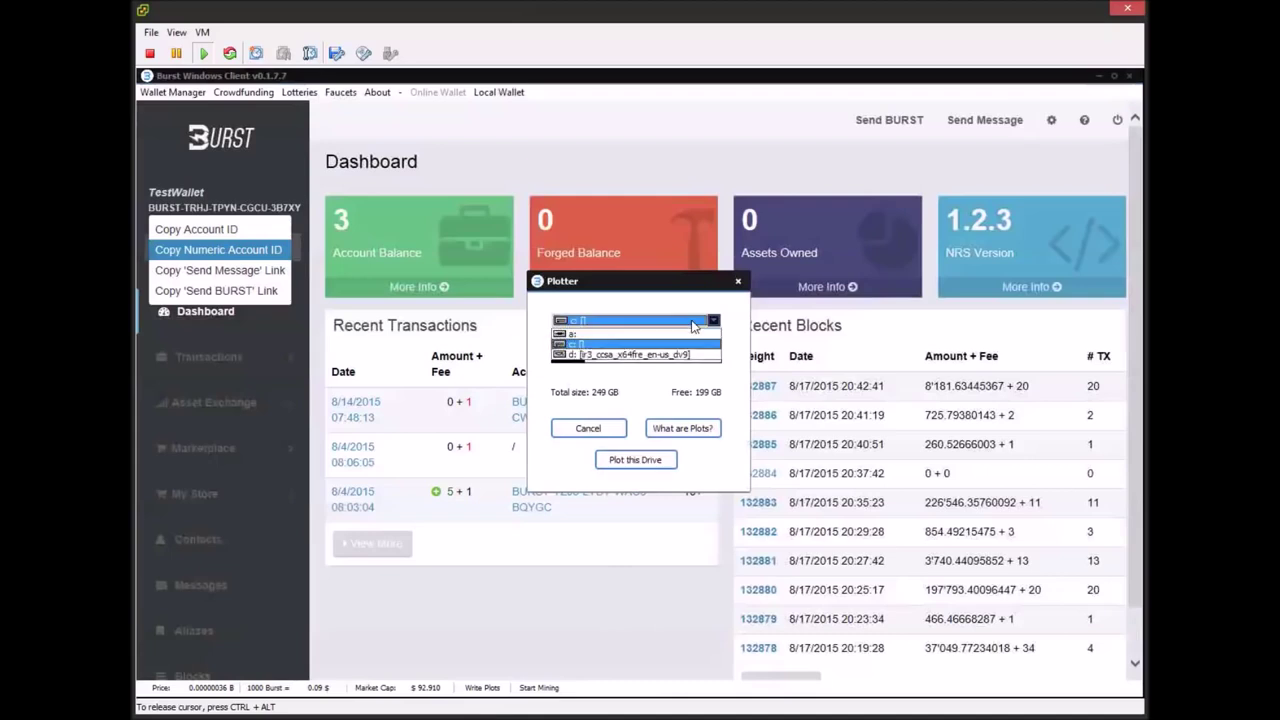
{"action": "left_click", "coordinate": [692, 326]}
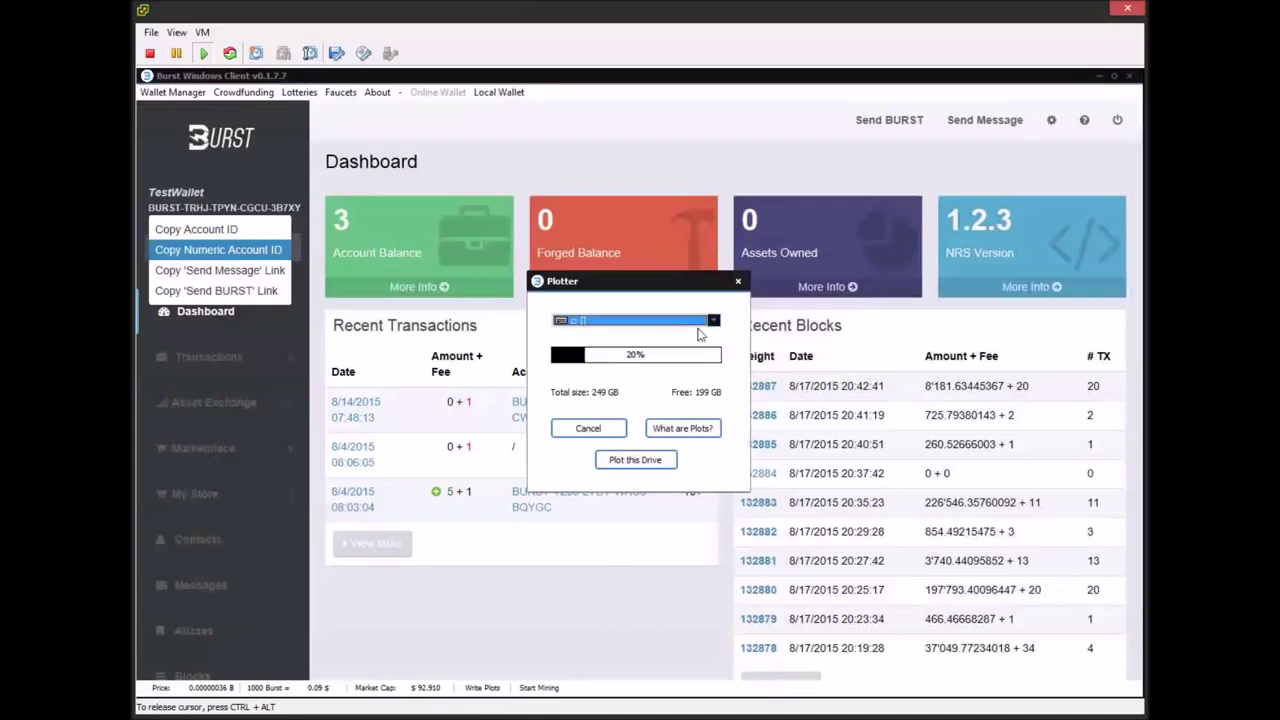
{"action": "left_click", "coordinate": [632, 462]}
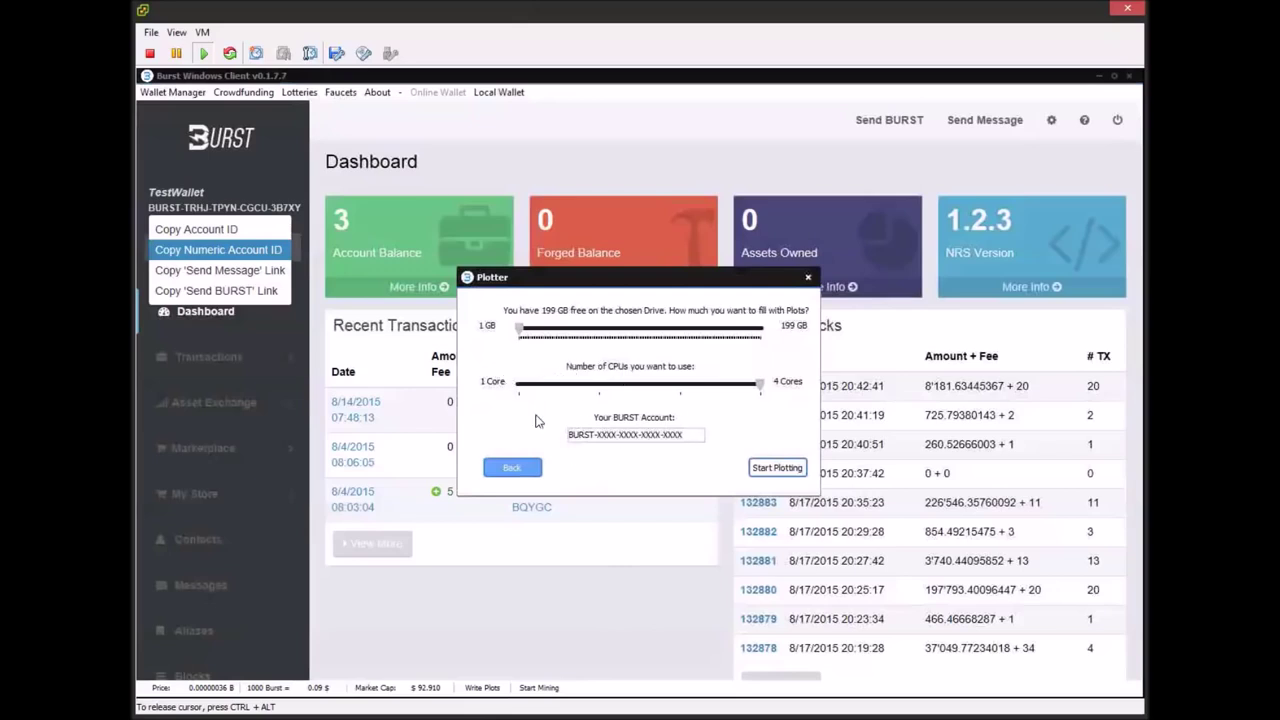
{"action": "left_click_drag", "start_coordinate": [684, 434], "coordinate": [568, 434]}
{"action": "right_click", "coordinate": [611, 433]}
{"action": "left_click", "coordinate": [638, 498]}
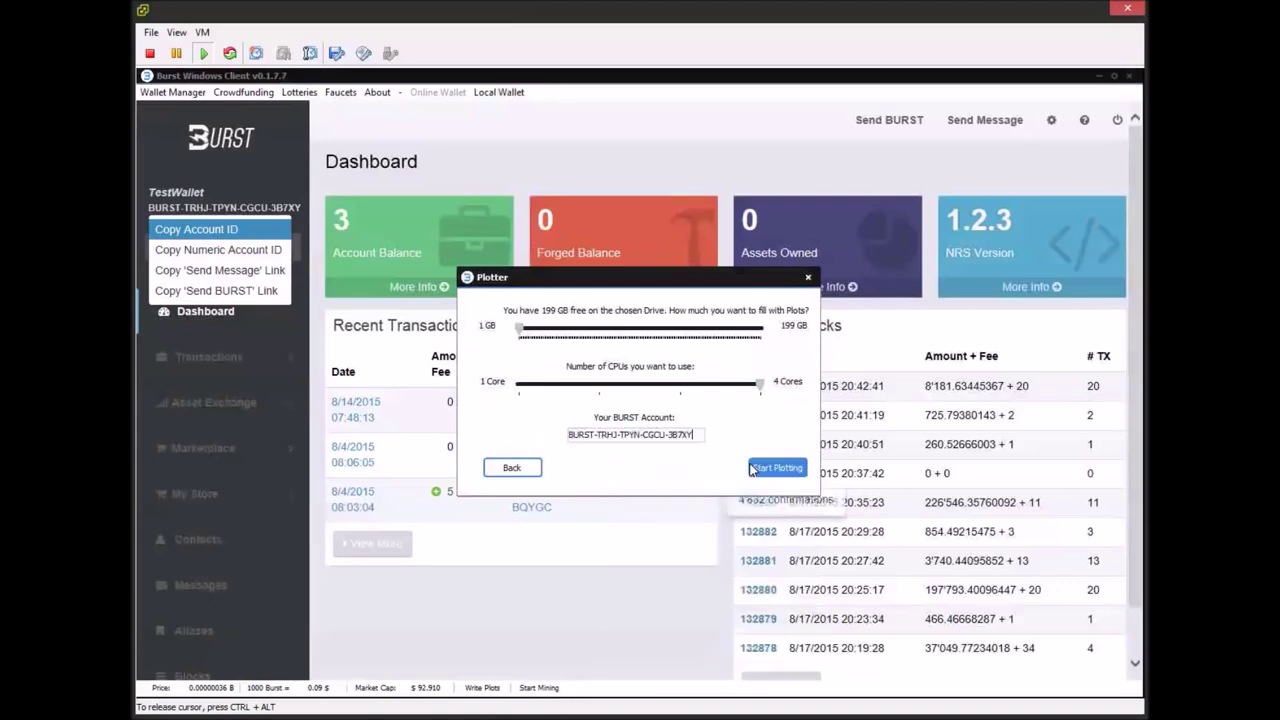
Reduce the plot size toward 1 GB and start plotting.
{"action": "left_click", "coordinate": [523, 332]}
{"action": "left_click_drag", "start_coordinate": [528, 334], "coordinate": [521, 333]}
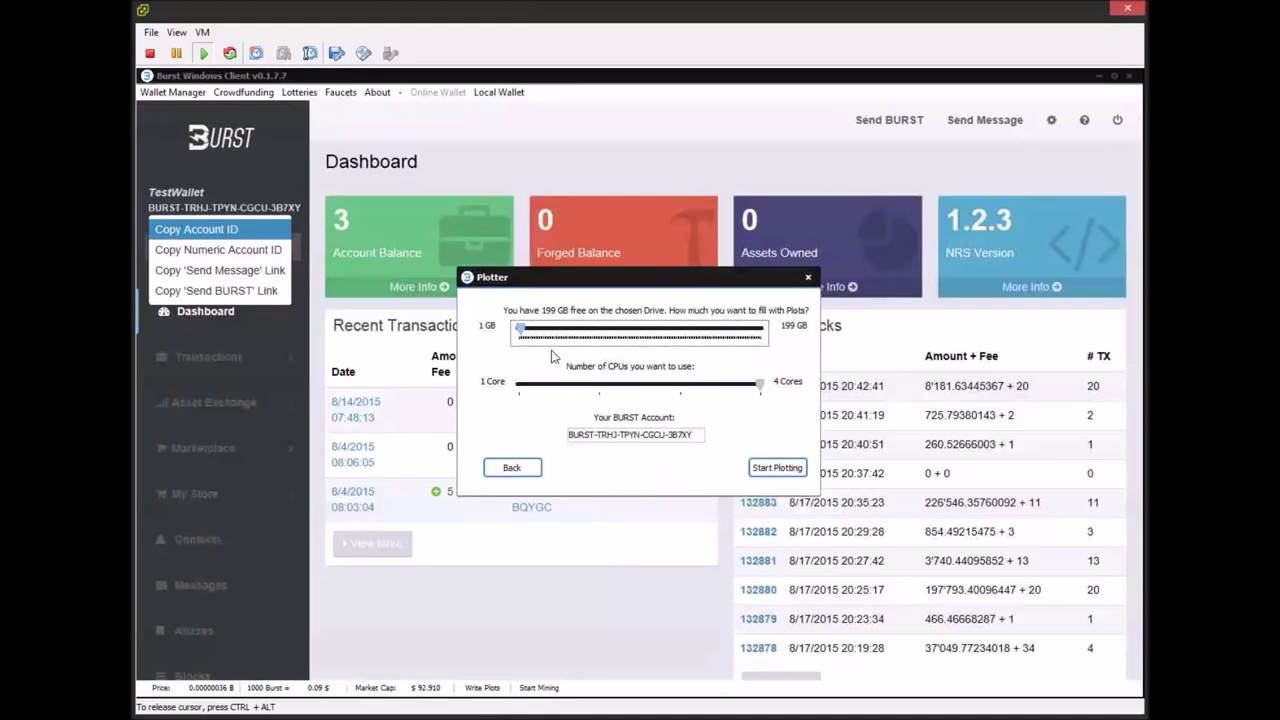
{"action": "left_click", "coordinate": [762, 469]}
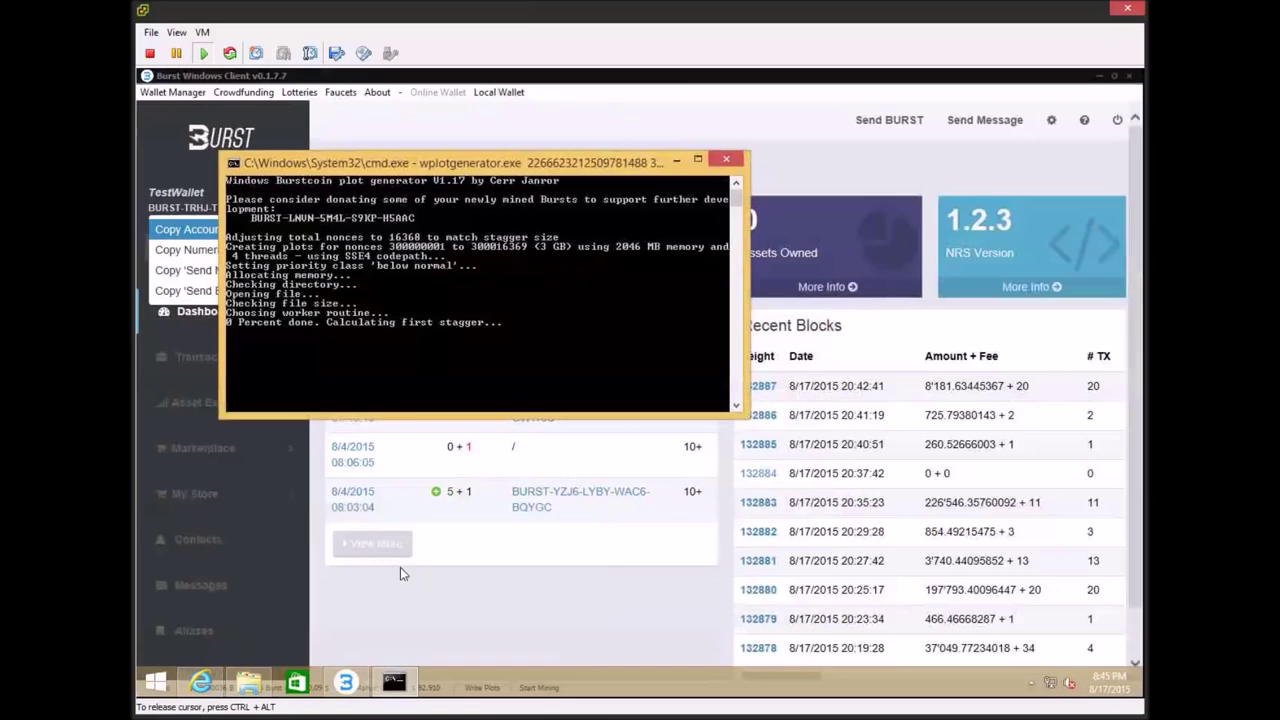
Open a File Explorer Documents window and place it down-right beside the plot generator console.
{"action": "left_click", "coordinate": [249, 682]}
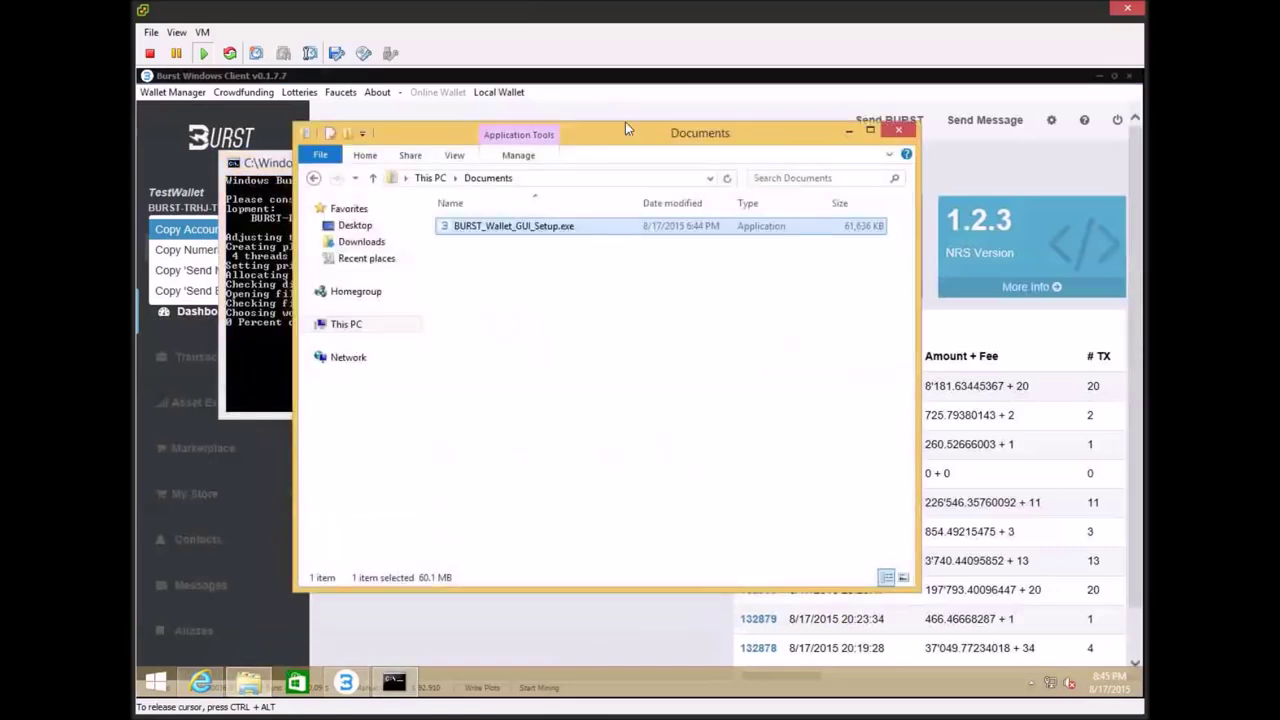
{"action": "left_click_drag", "start_coordinate": [620, 143], "coordinate": [743, 272]}
{"action": "left_click", "coordinate": [648, 266]}
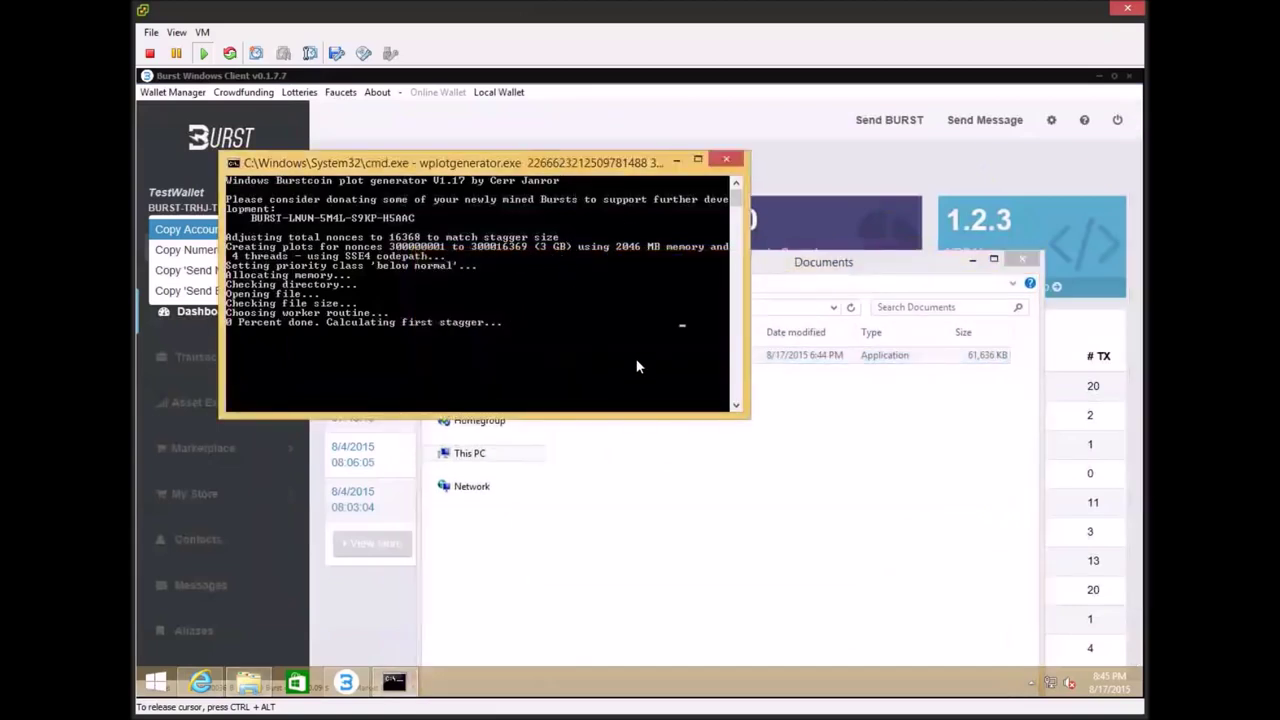
{"action": "left_click", "coordinate": [806, 274]}
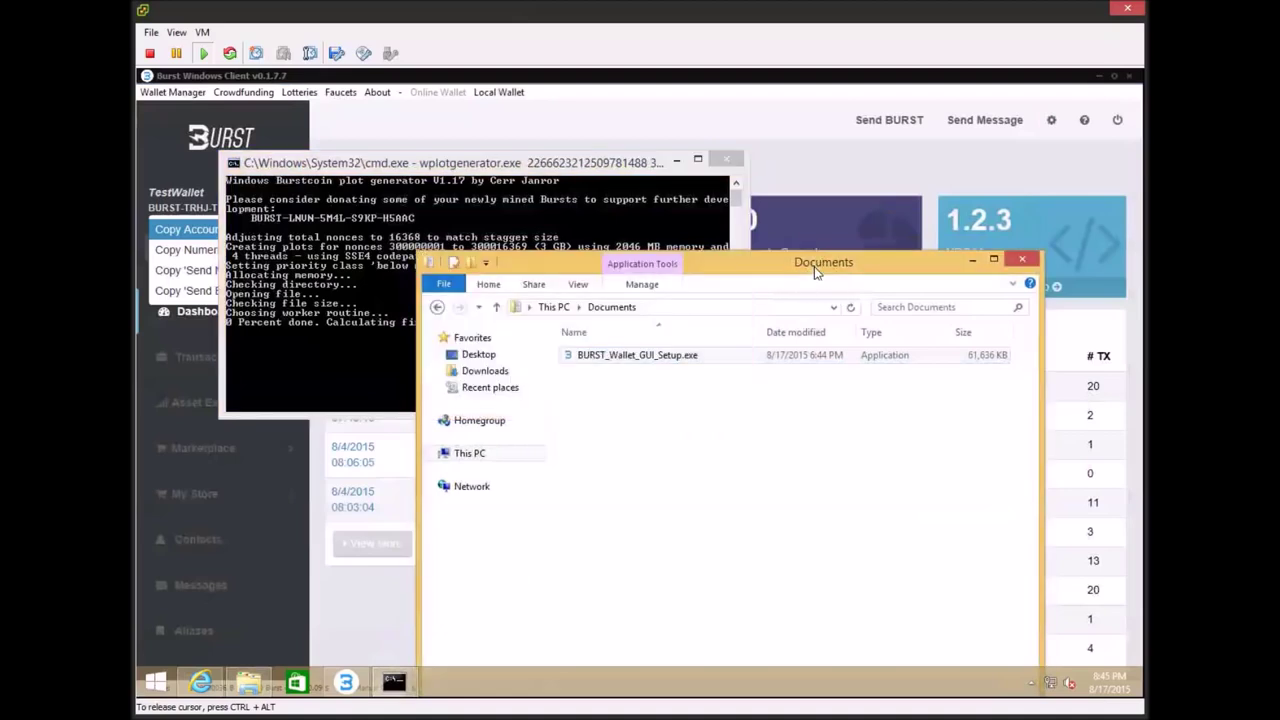
Browse File Explorer to C:\Burst\plots to see the new plot file.
{"action": "left_click", "coordinate": [462, 453]}
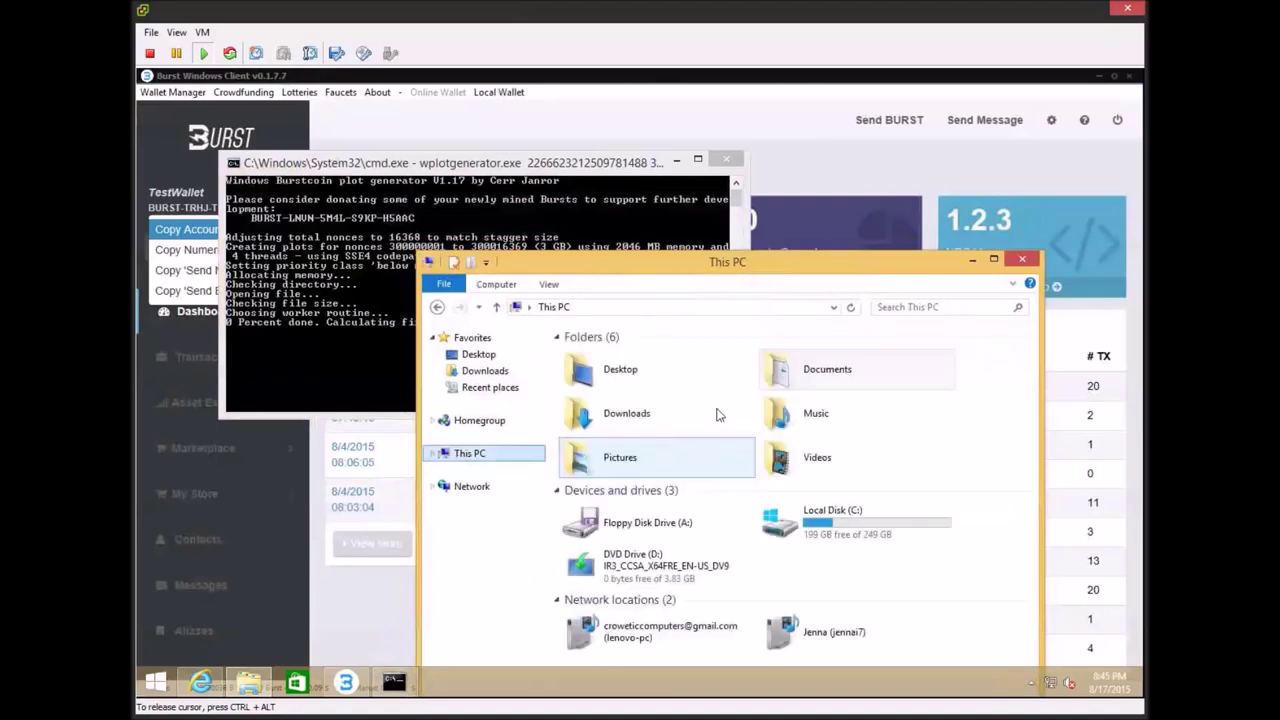
{"action": "double_click", "coordinate": [838, 522]}
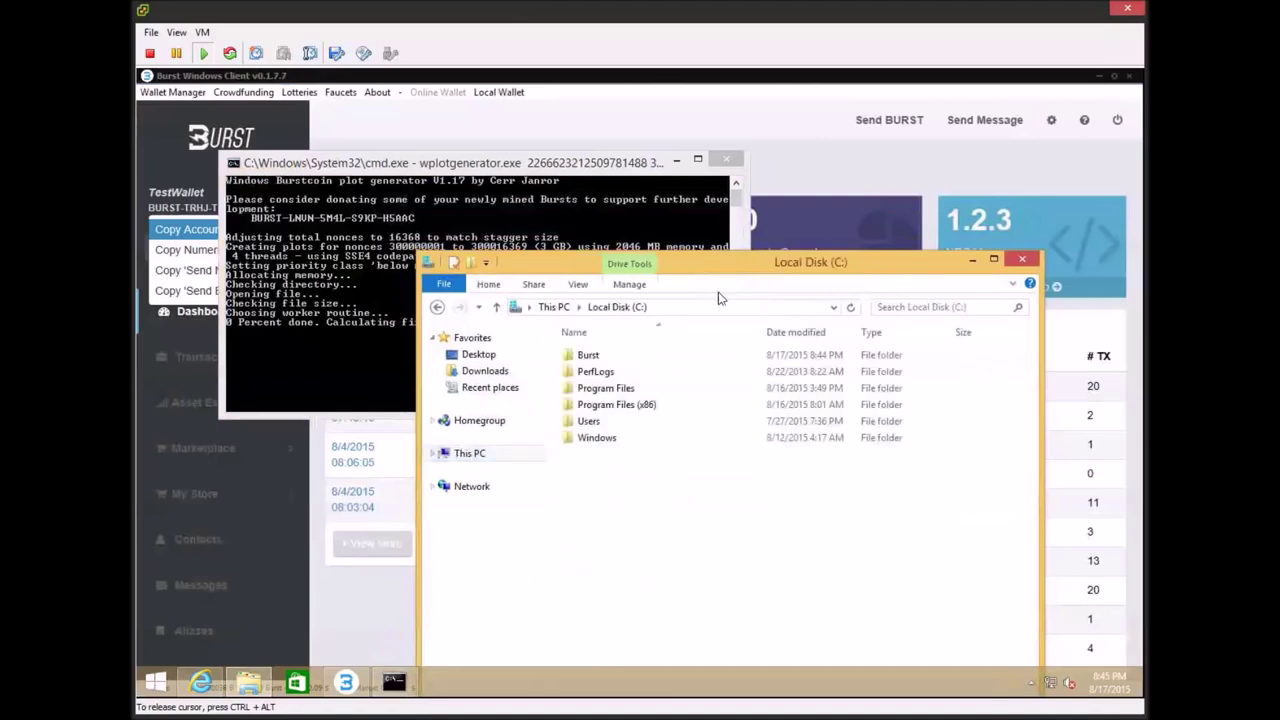
{"action": "double_click", "coordinate": [585, 356]}
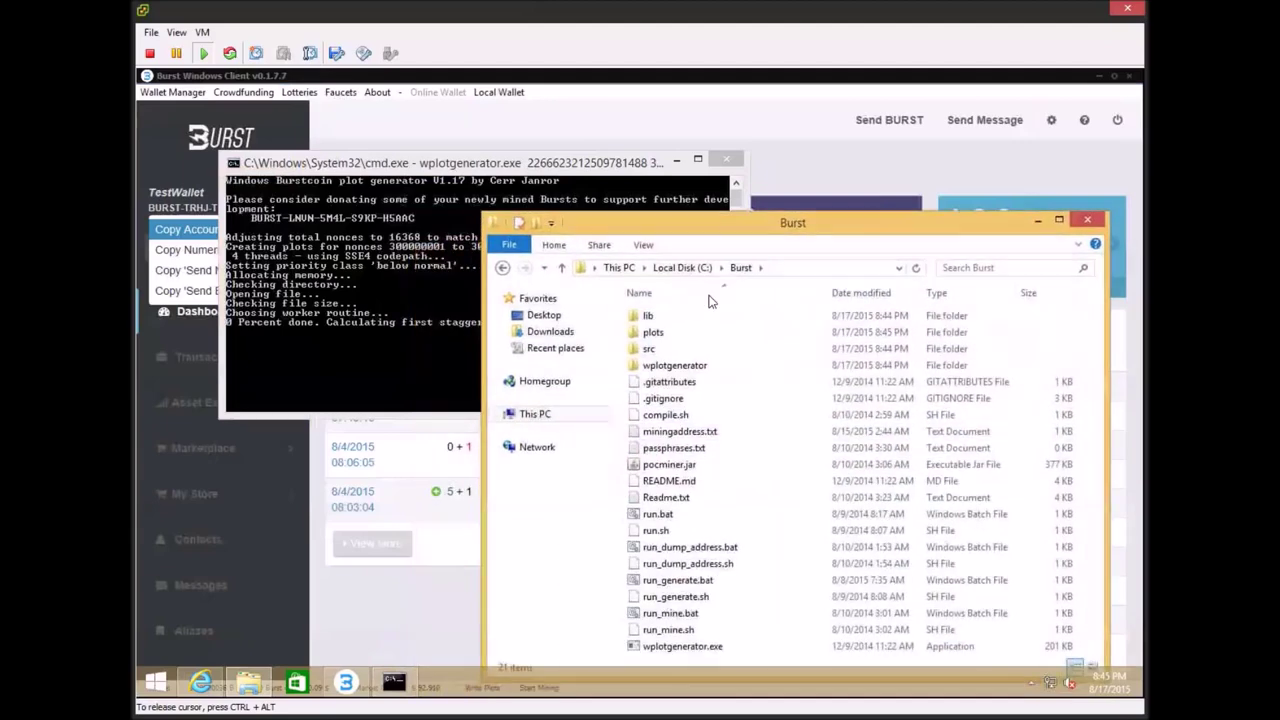
{"action": "left_click", "coordinate": [654, 334]}
{"action": "double_click", "coordinate": [656, 338]}
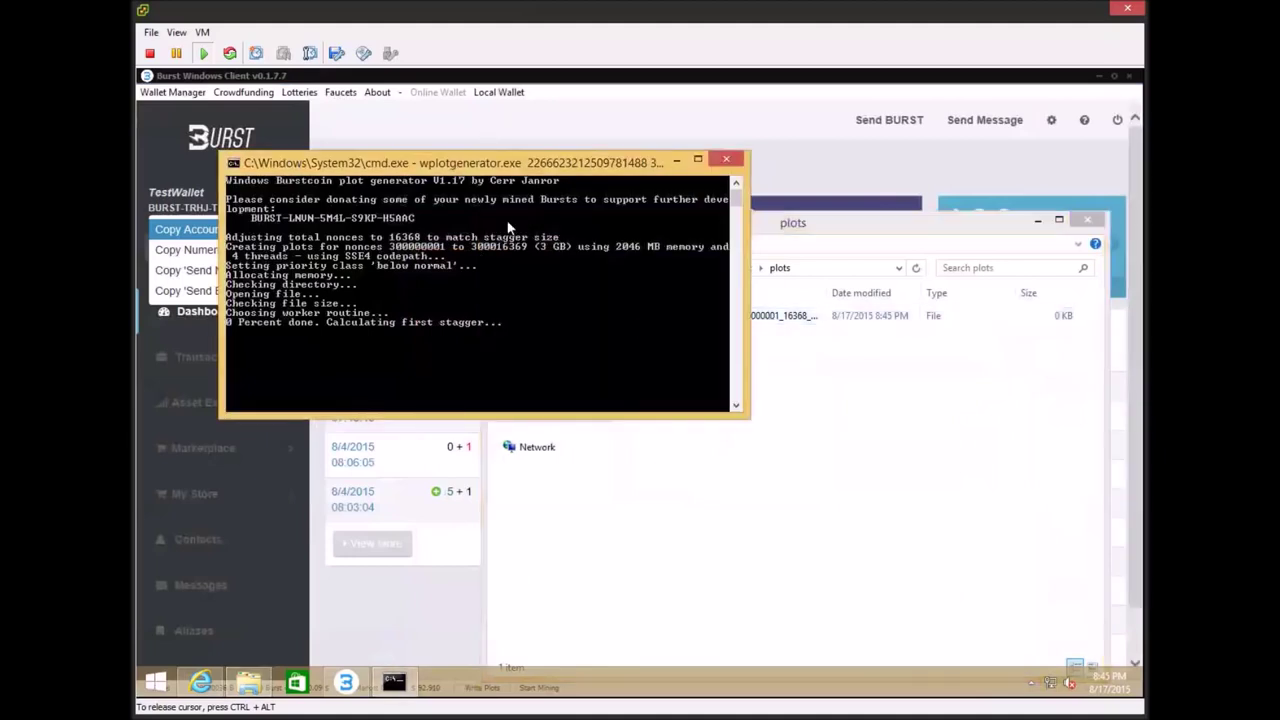
Bring the plot console forward, move it up-left, and bring up the taskbar menu.
{"action": "left_click", "coordinate": [459, 168]}
{"action": "left_click_drag", "start_coordinate": [490, 161], "coordinate": [415, 93]}
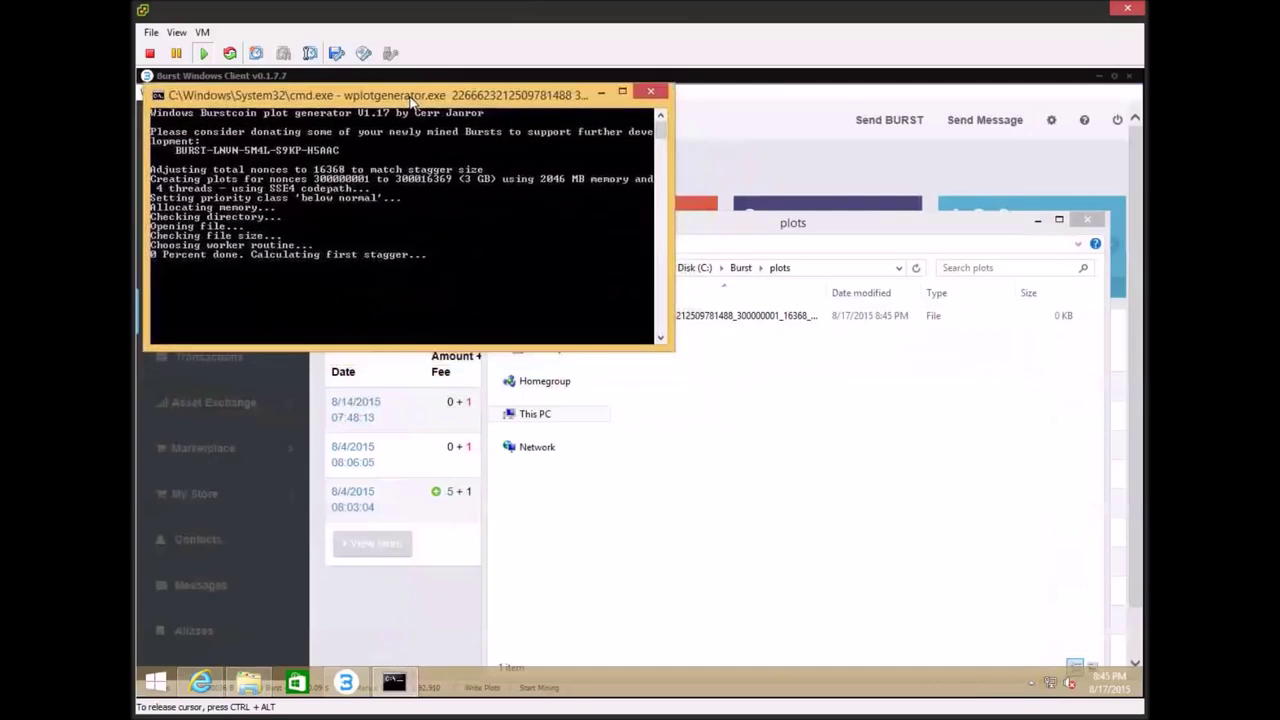
{"action": "right_click", "coordinate": [800, 686]}
Launch Task Manager in detailed view sorted by CPU and monitor until plotting finishes.
{"action": "left_click", "coordinate": [882, 637]}
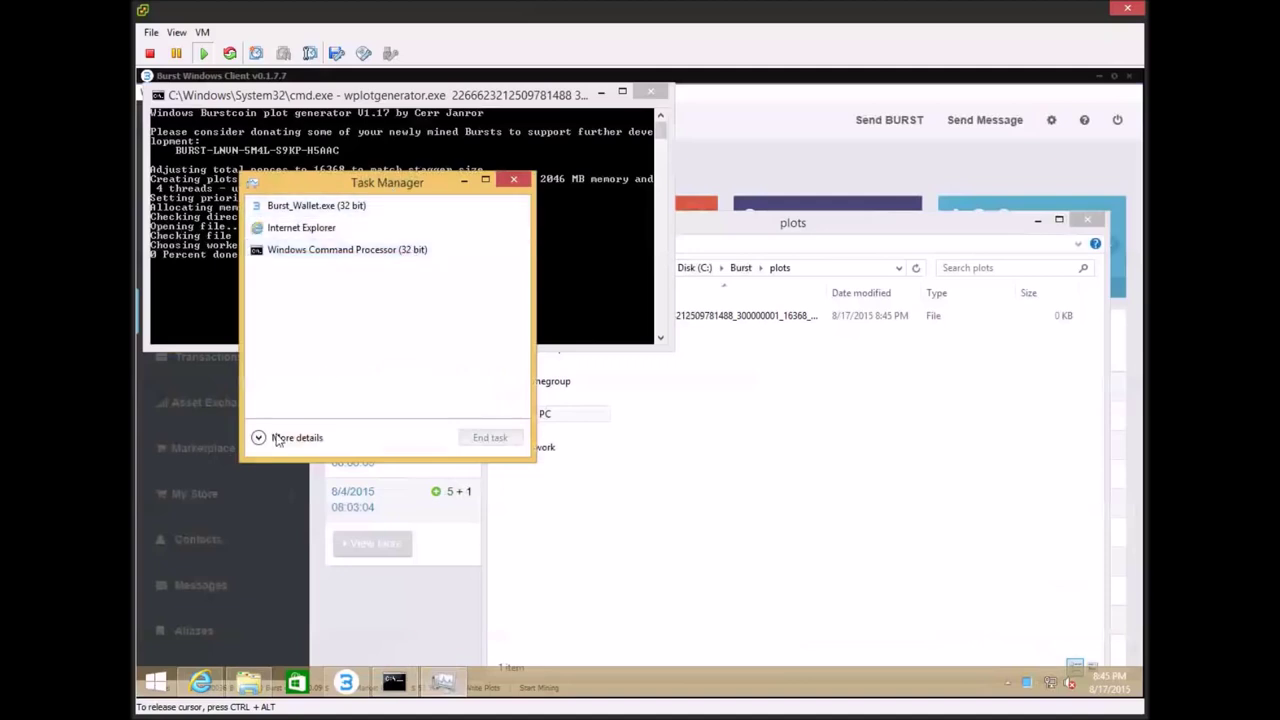
{"action": "left_click", "coordinate": [259, 437]}
{"action": "left_click_drag", "start_coordinate": [480, 182], "coordinate": [838, 186]}
{"action": "left_click", "coordinate": [907, 258]}
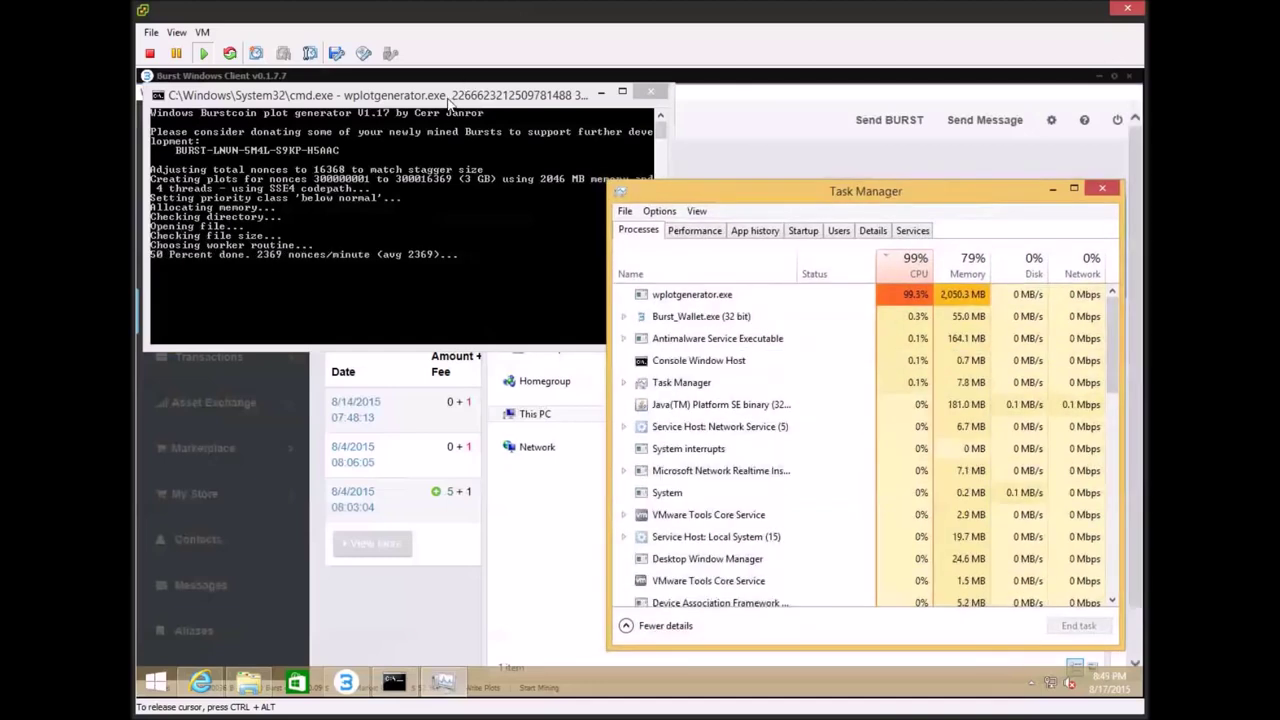
{"action": "left_click", "coordinate": [658, 153]}
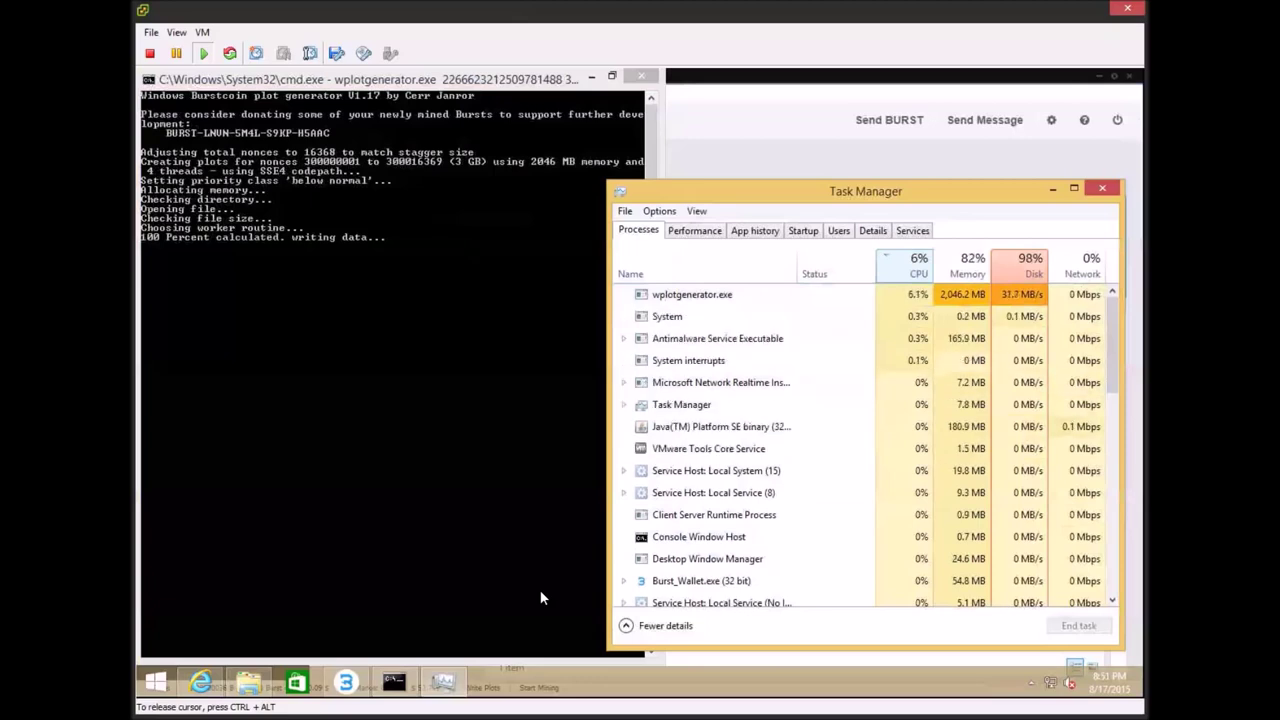
{"action": "left_click", "coordinate": [377, 301]}
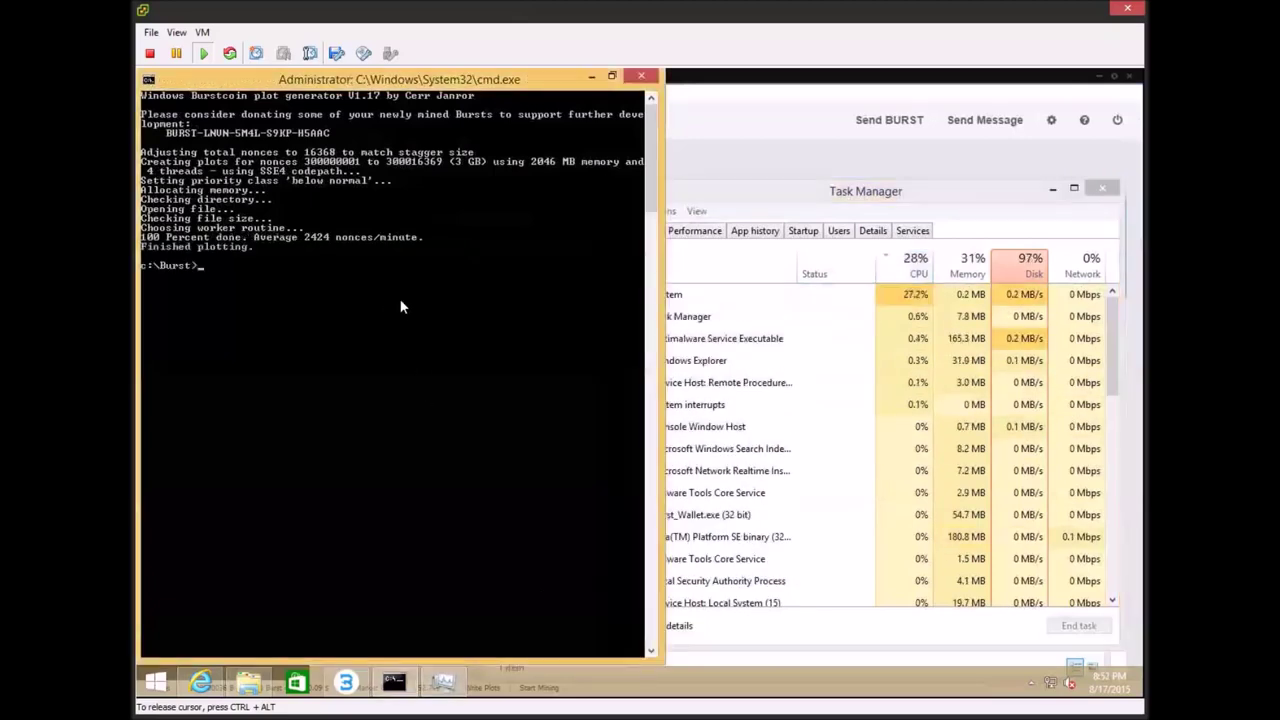
Close the finished plot console and Task Manager, then open the wallet's Miner settings.
{"action": "left_click", "coordinate": [641, 76]}
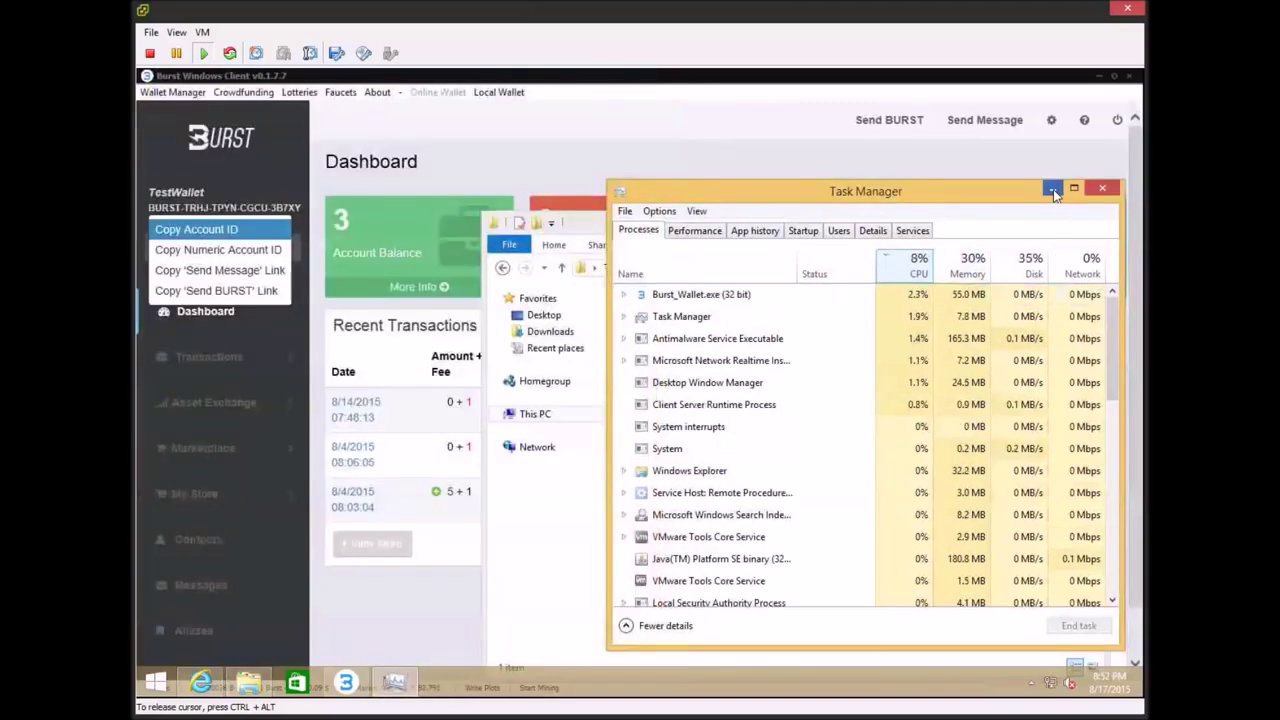
{"action": "left_click", "coordinate": [1102, 188]}
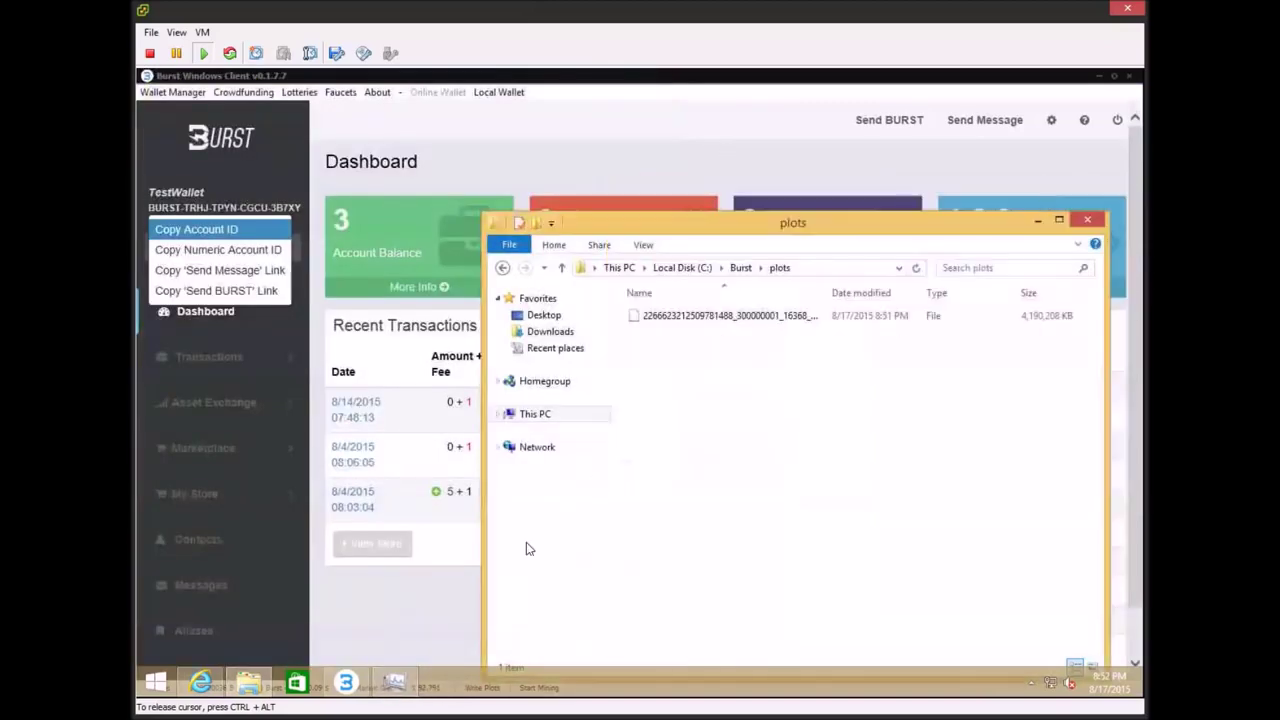
{"action": "left_click", "coordinate": [427, 632]}
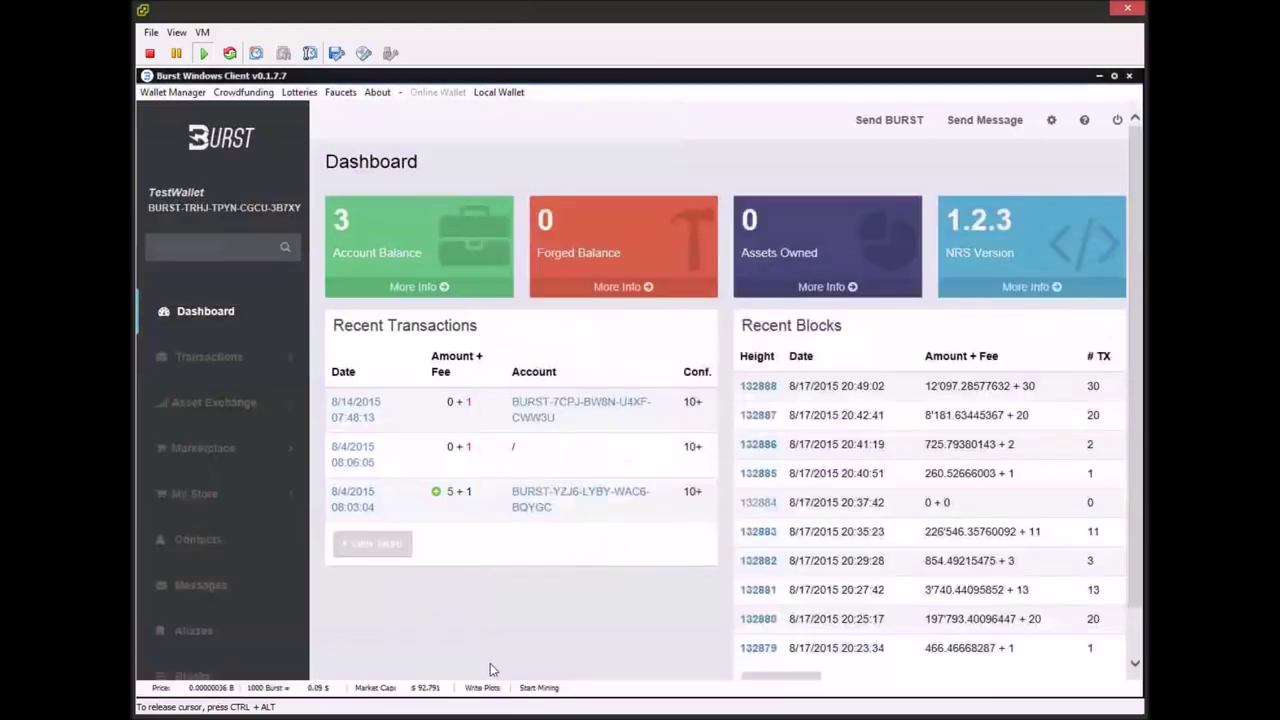
{"action": "left_click", "coordinate": [539, 688]}
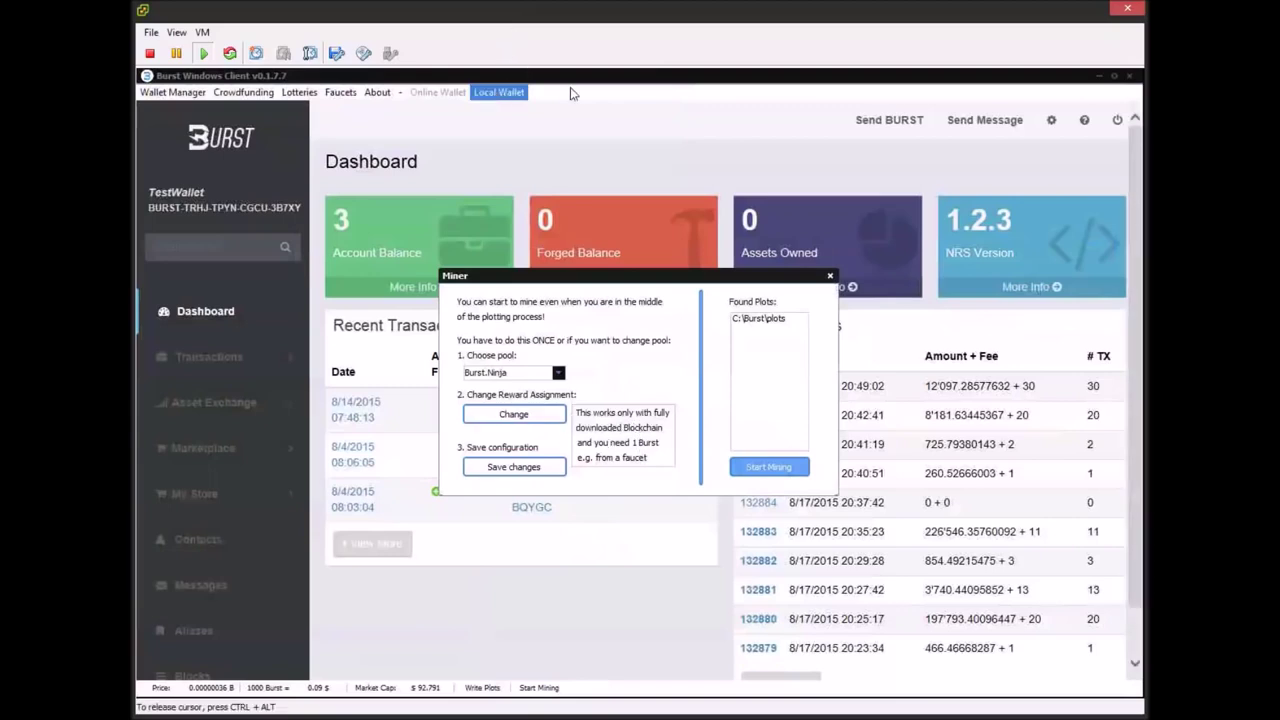
Close the Miner settings and load TestWallet.txt from the Local Wallet list.
{"action": "left_click", "coordinate": [500, 92]}
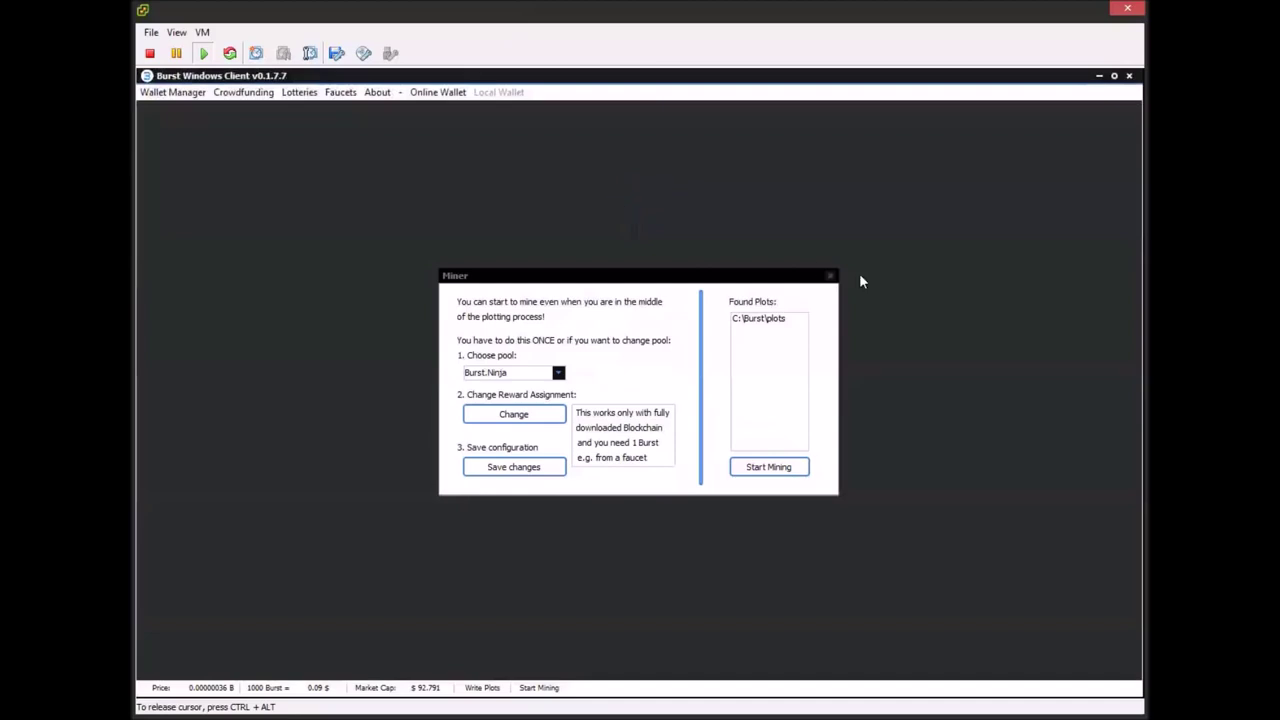
{"action": "left_click", "coordinate": [830, 276]}
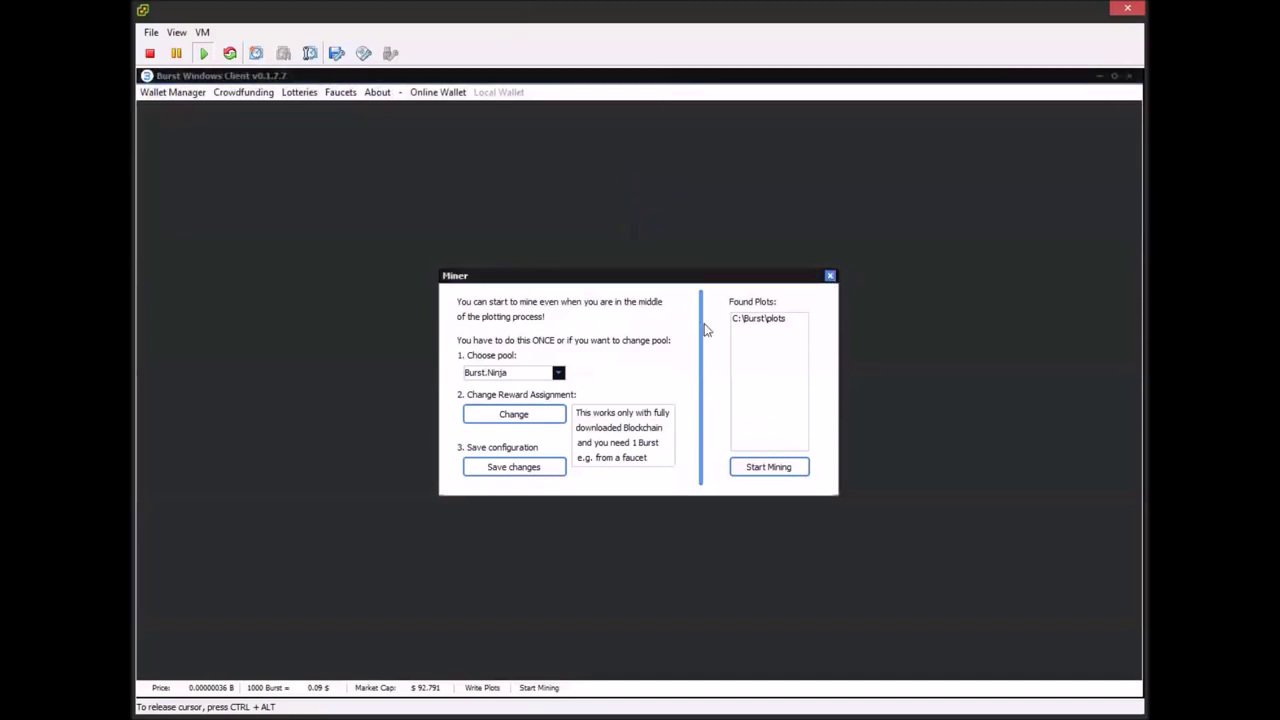
{"action": "left_click", "coordinate": [551, 449]}
{"action": "left_click", "coordinate": [172, 92]}
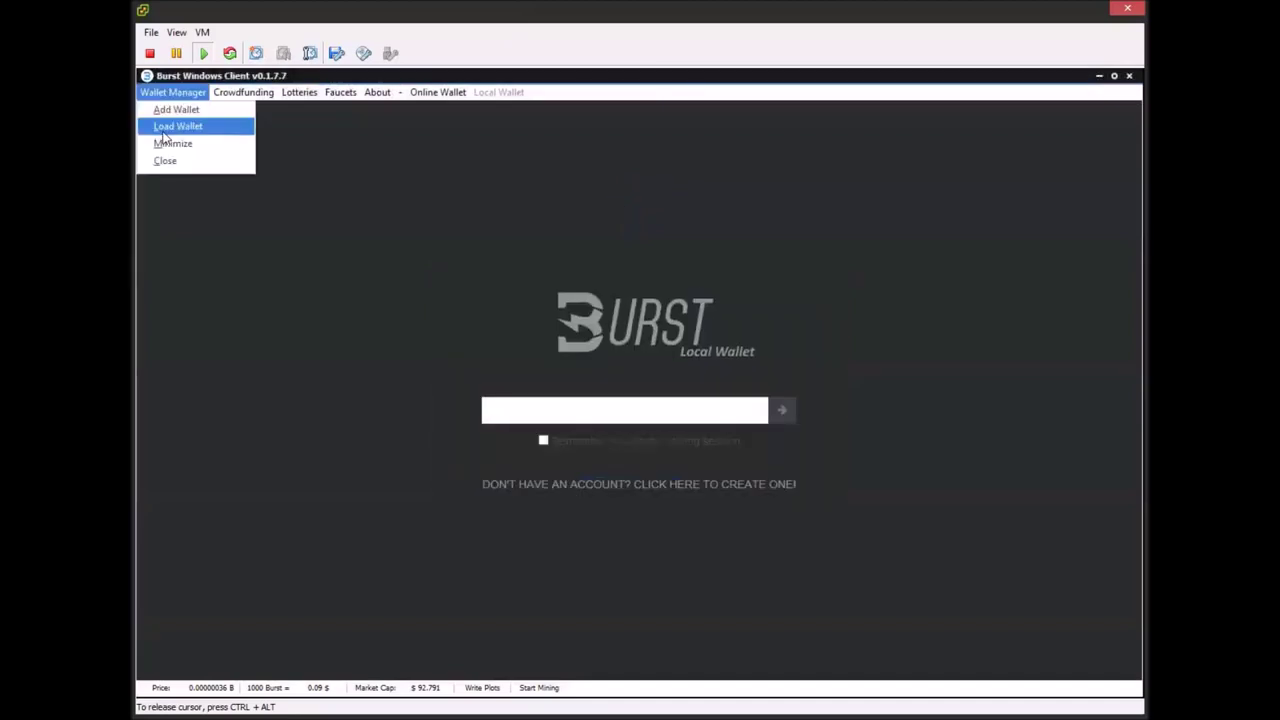
{"action": "left_click", "coordinate": [177, 127]}
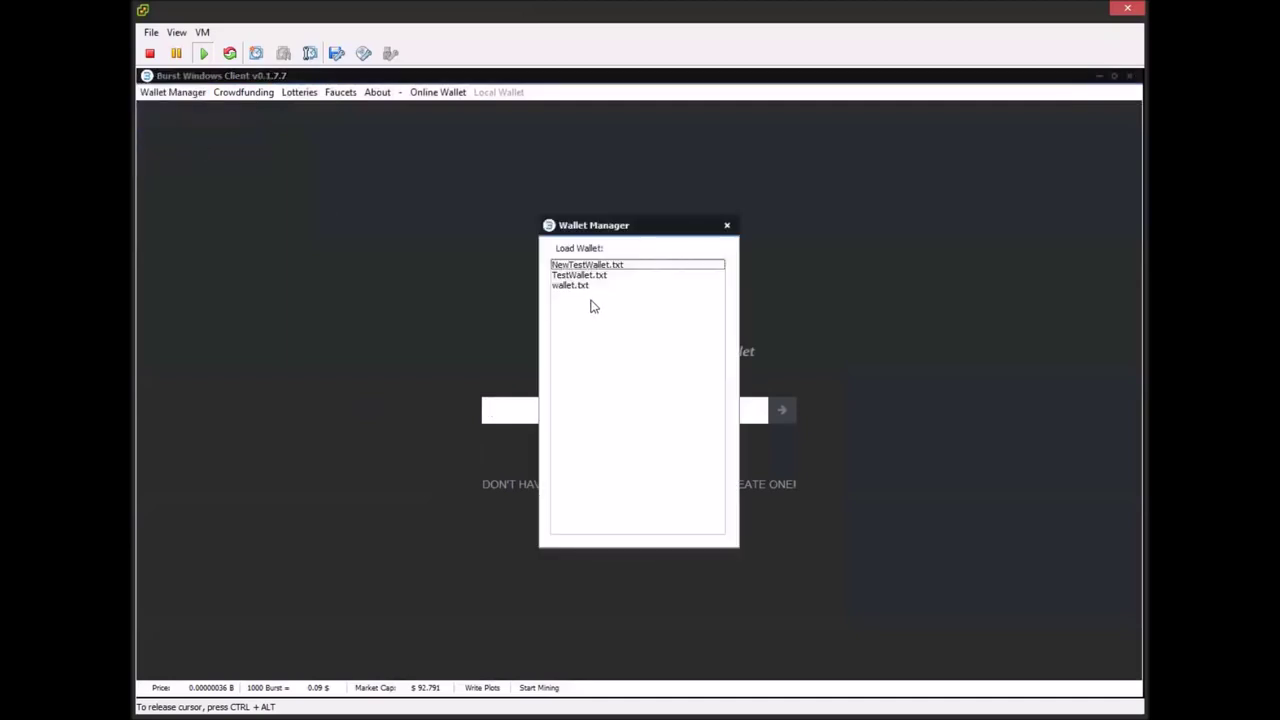
{"action": "double_click", "coordinate": [587, 276]}
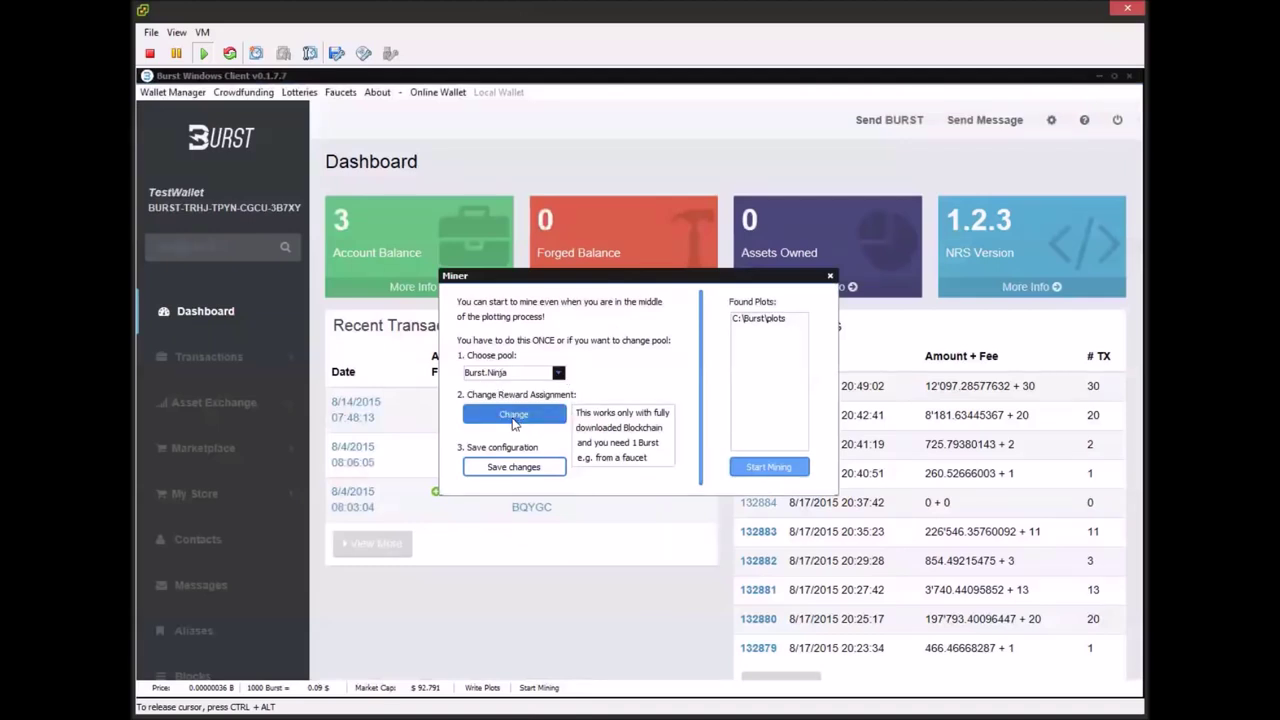
Start a reward-recipient change and paste the Burst.Ninja pool address as recipient.
{"action": "left_click", "coordinate": [515, 418]}
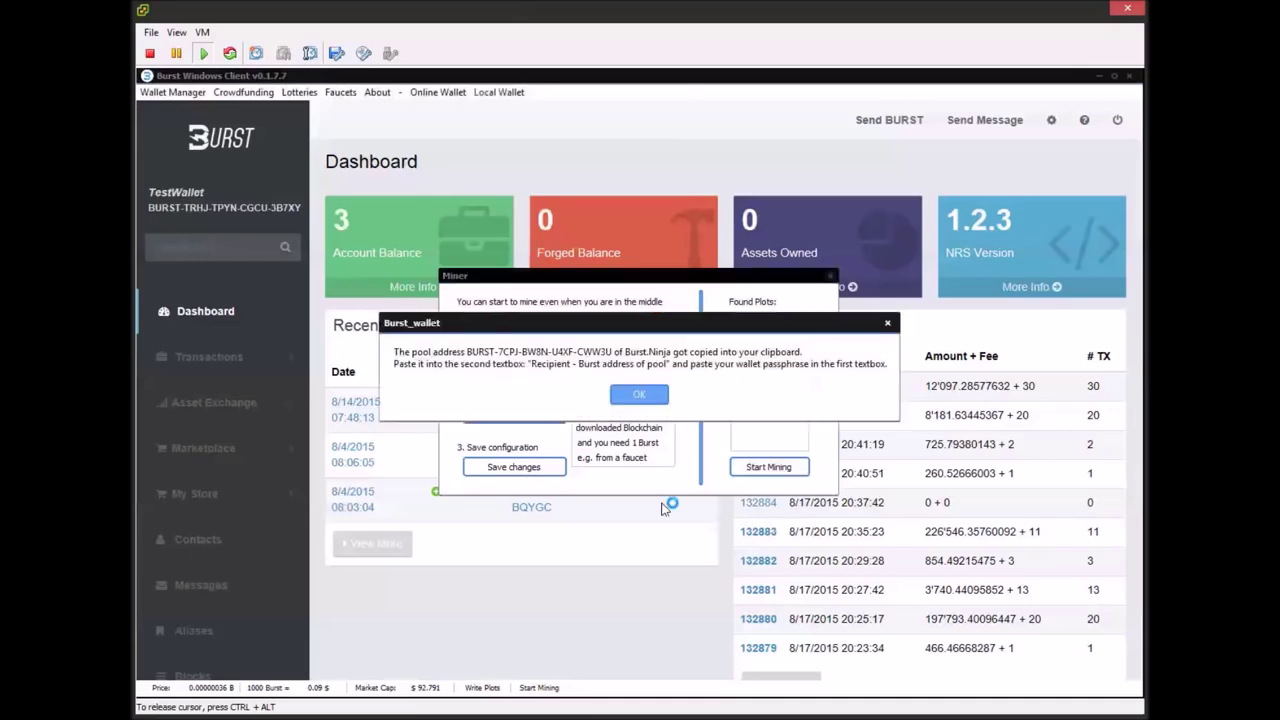
{"action": "left_click", "coordinate": [639, 396]}
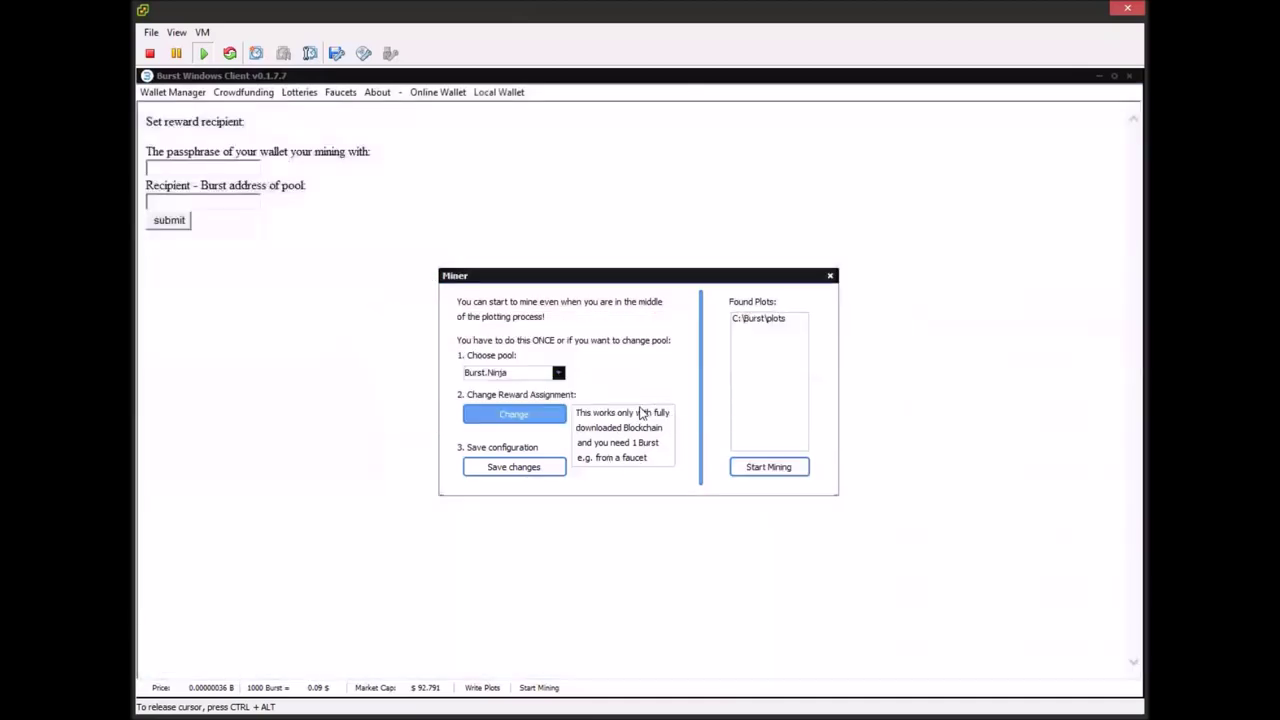
{"action": "right_click", "coordinate": [215, 202]}
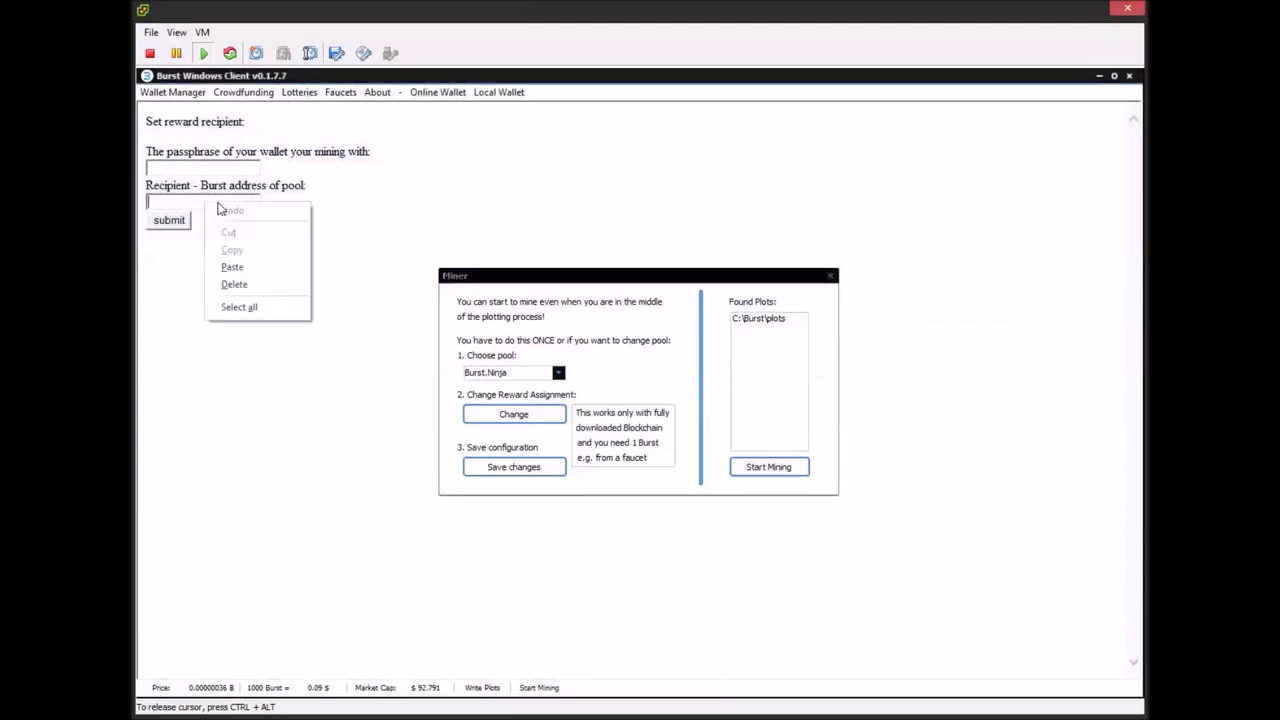
{"action": "left_click", "coordinate": [242, 264]}
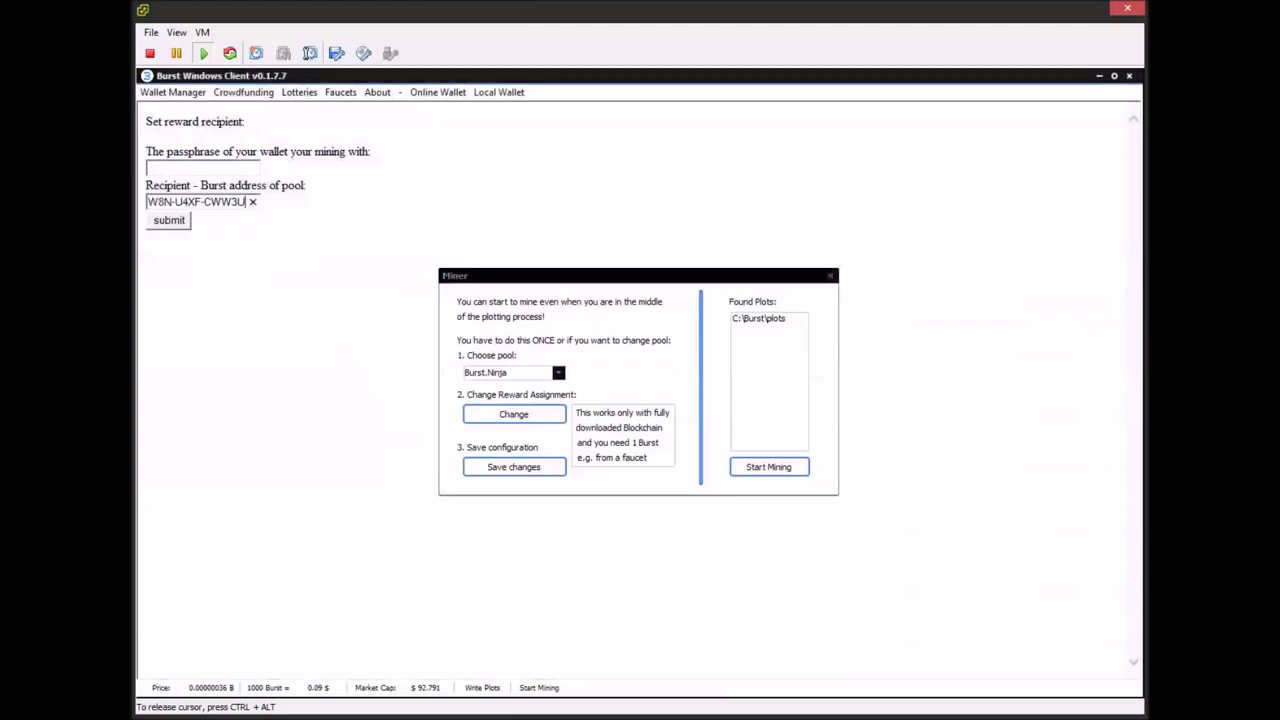
Paste TestWallet's passphrase from the Local Wallet list into the passphrase field, then close the Miner.
{"action": "left_click", "coordinate": [155, 91]}
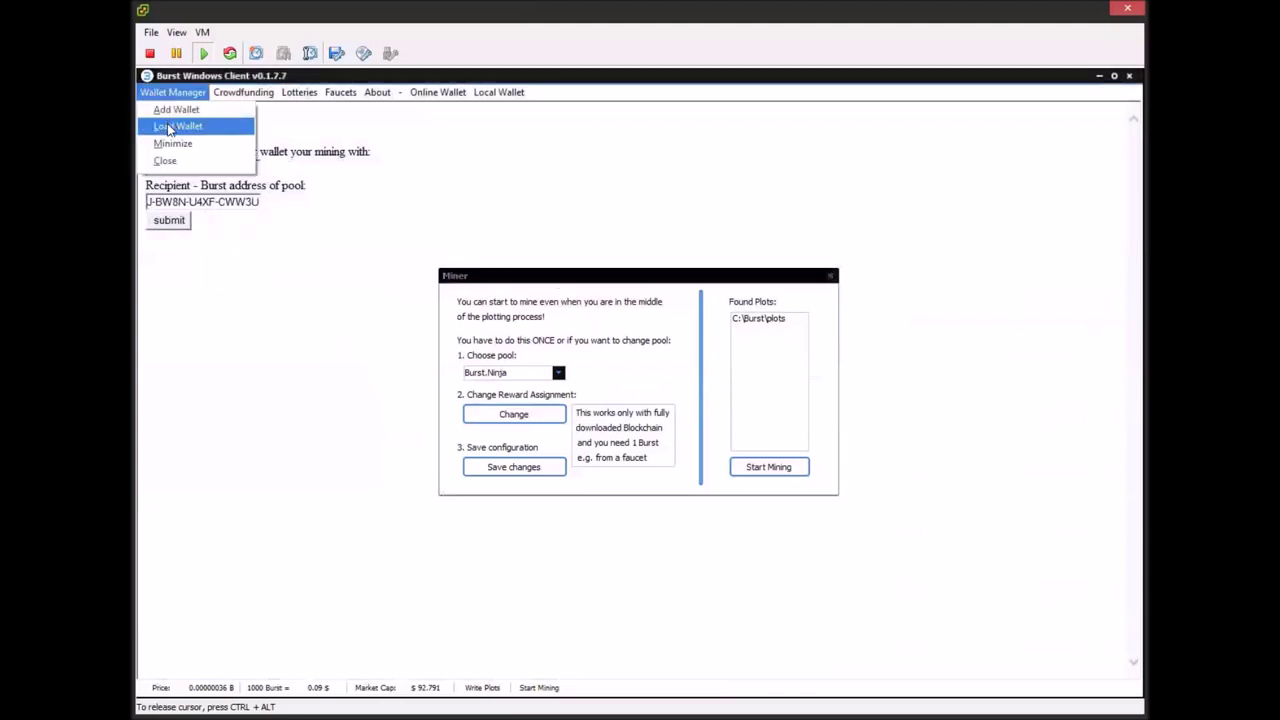
{"action": "left_click", "coordinate": [169, 128]}
{"action": "double_click", "coordinate": [578, 275]}
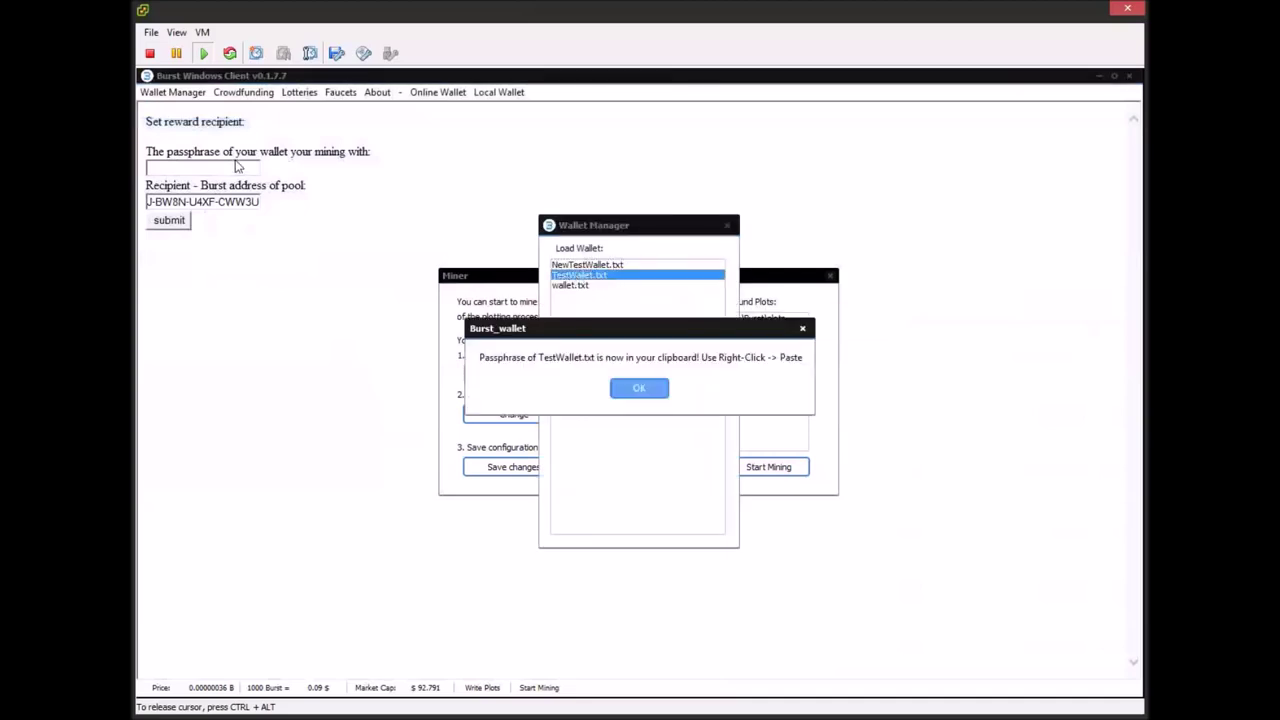
{"action": "left_click", "coordinate": [645, 389]}
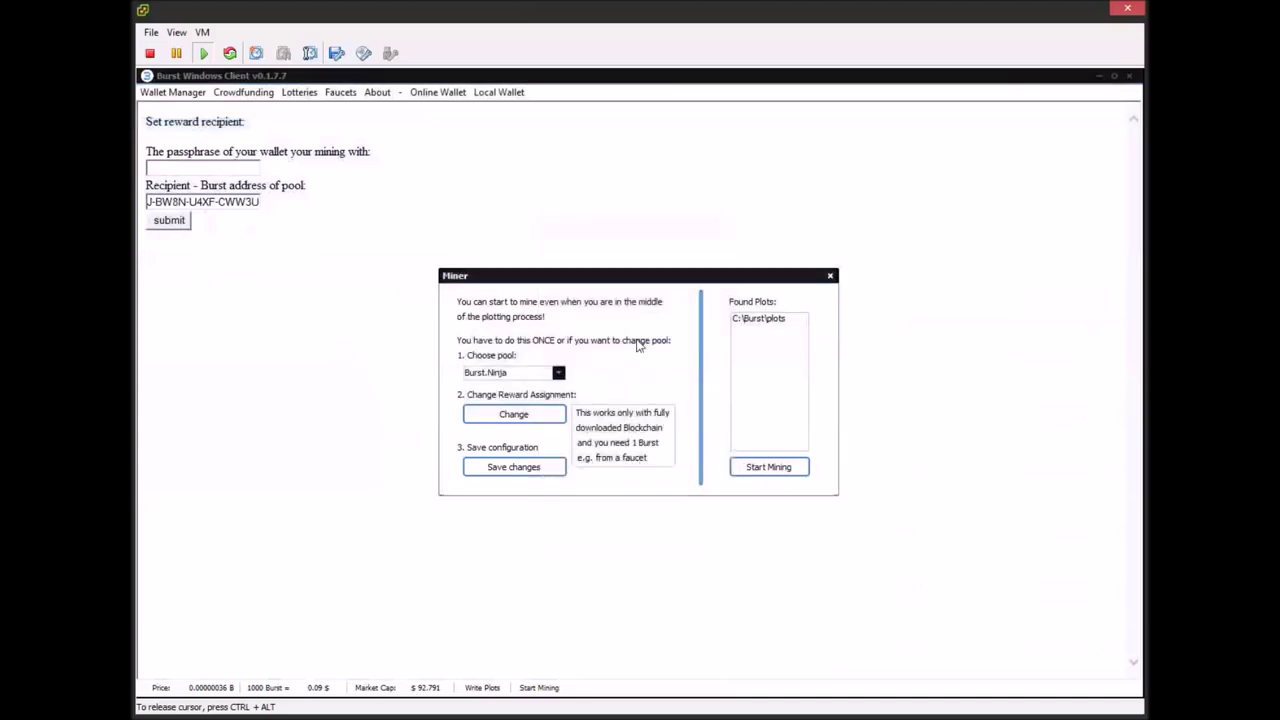
{"action": "right_click", "coordinate": [204, 173]}
{"action": "left_click", "coordinate": [229, 231]}
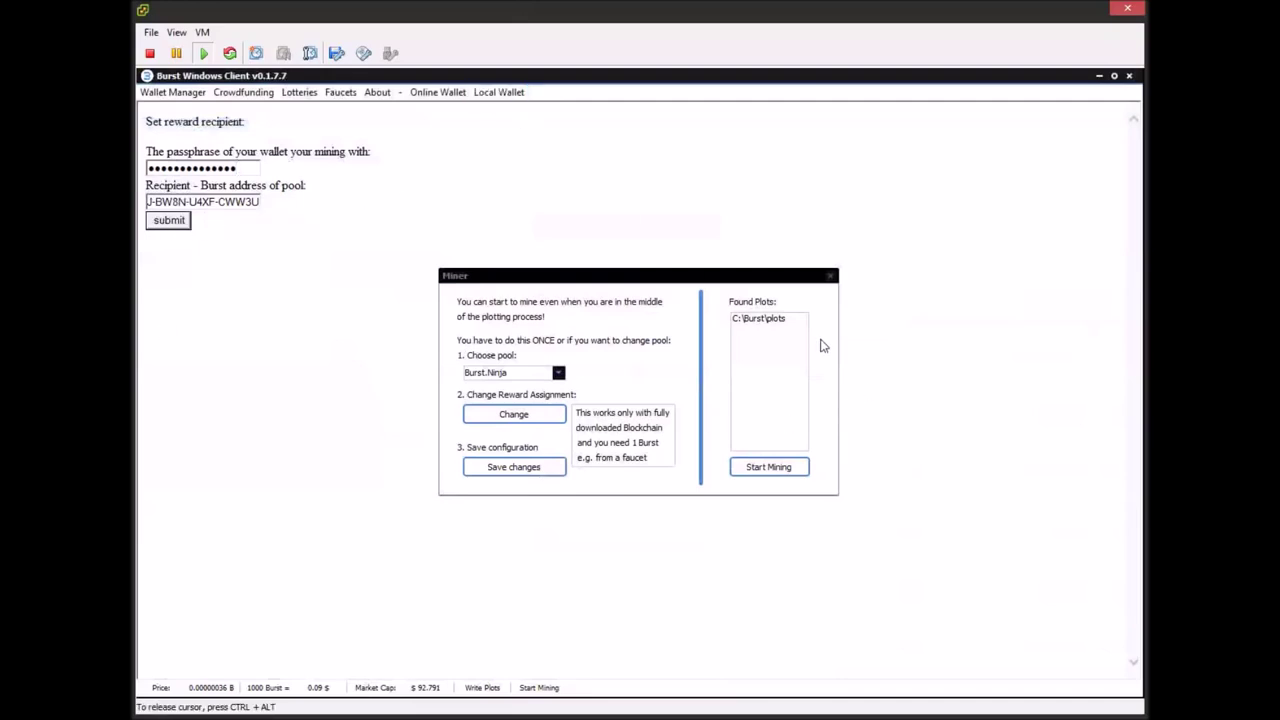
{"action": "left_click", "coordinate": [830, 276]}
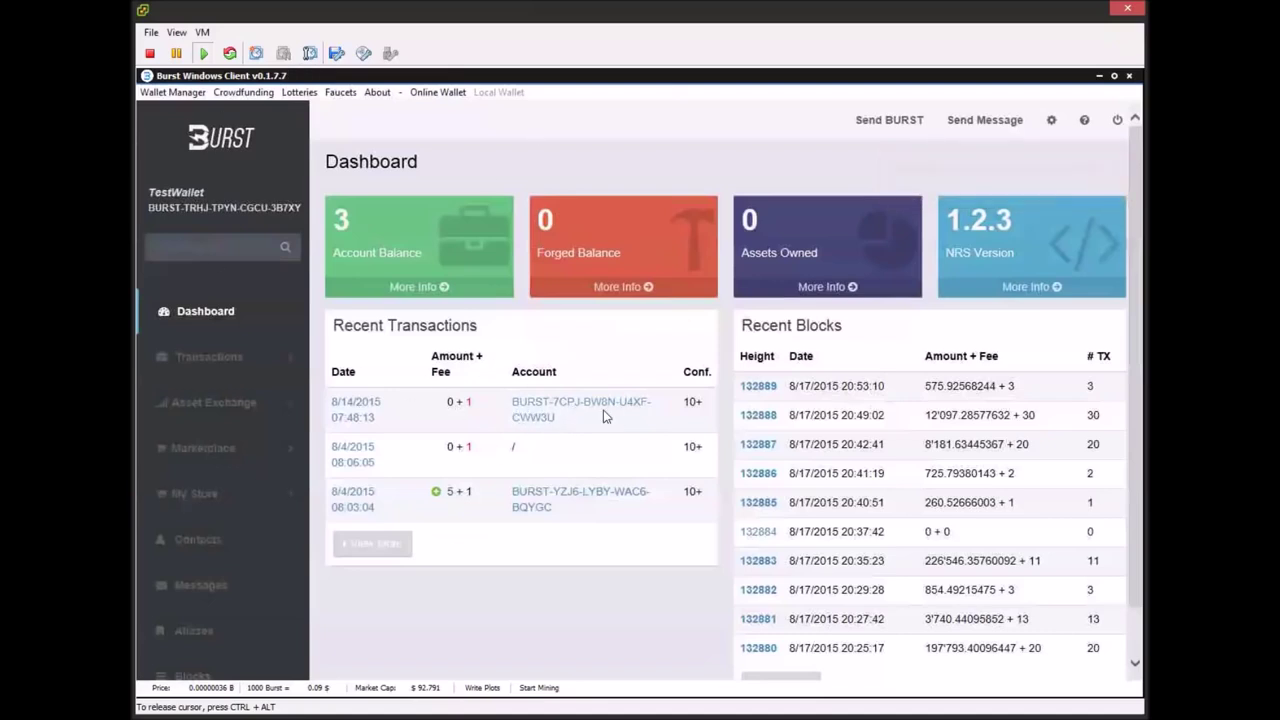
Start mining on the C:\Burst\plots folder and move the miner console aside.
{"action": "left_click", "coordinate": [538, 688]}
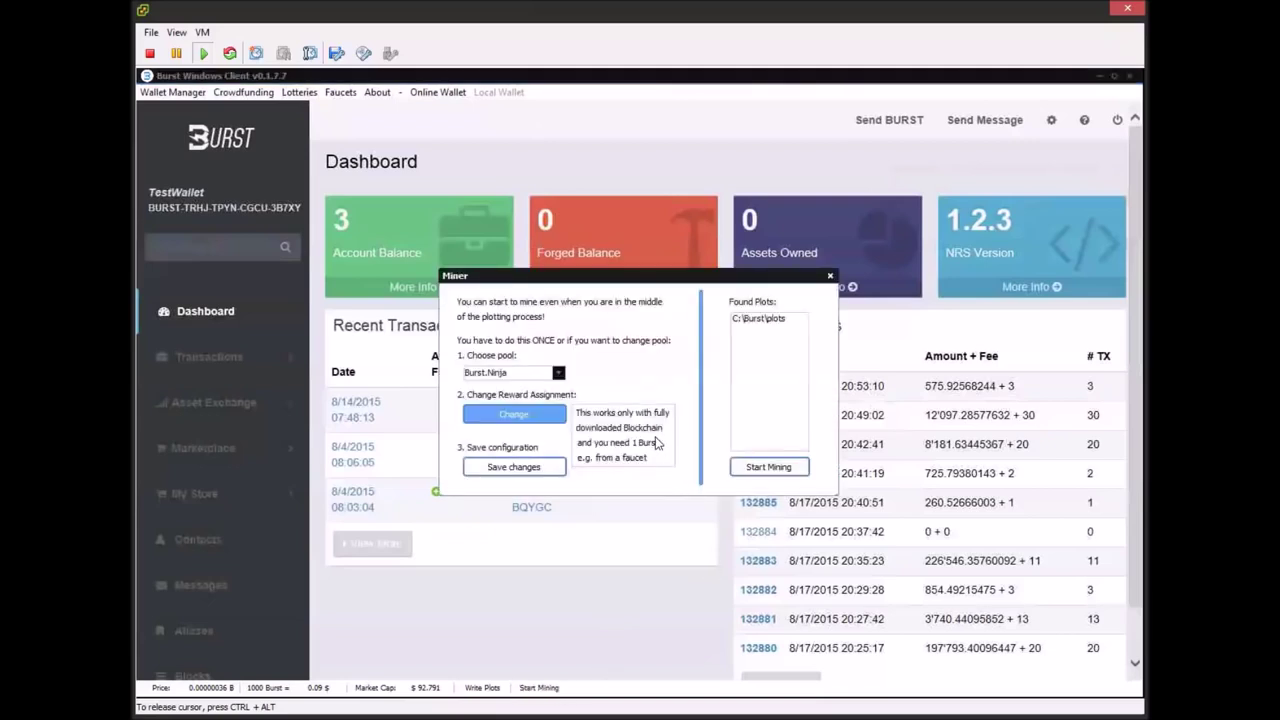
{"action": "left_click", "coordinate": [757, 320]}
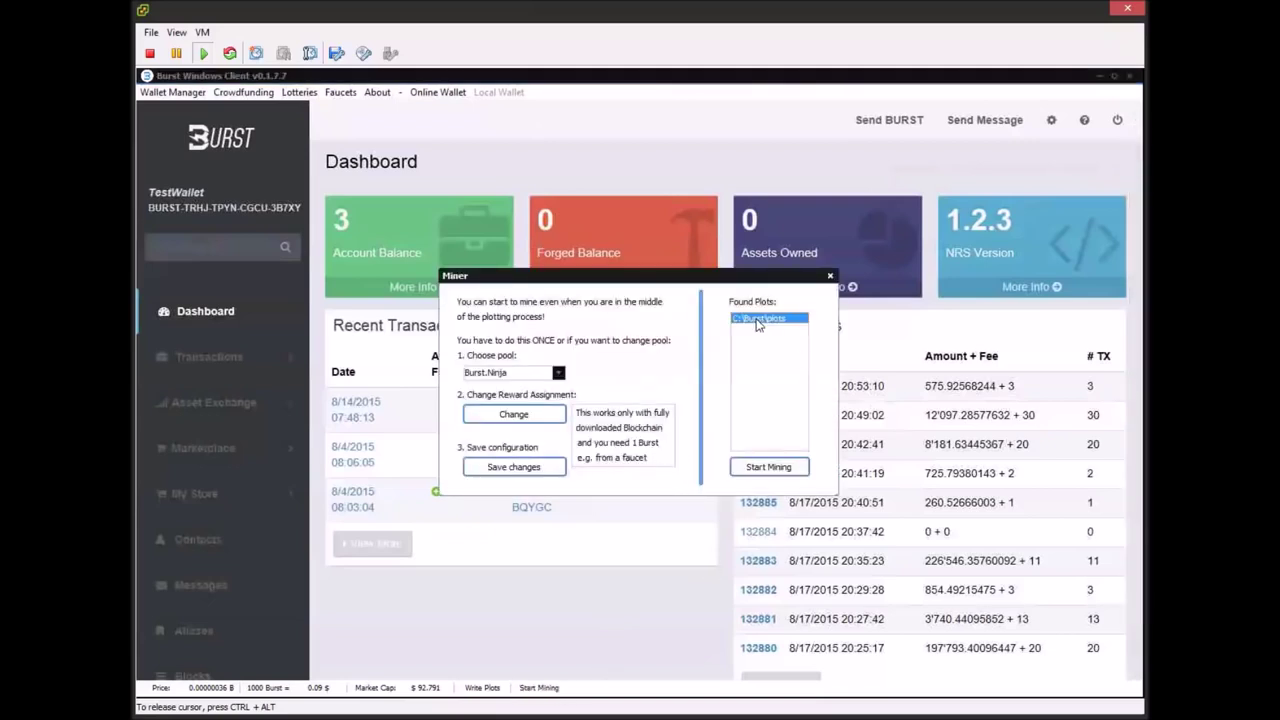
{"action": "left_click", "coordinate": [768, 468]}
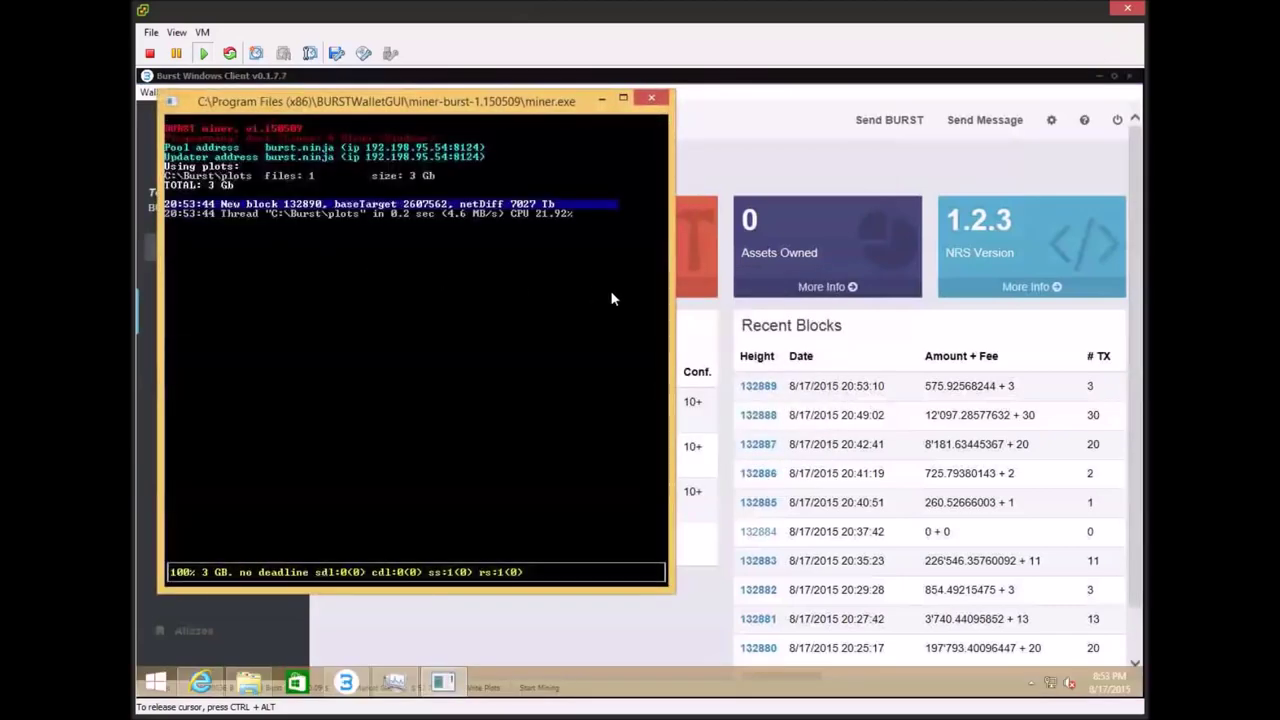
{"action": "left_click_drag", "start_coordinate": [401, 103], "coordinate": [565, 104]}
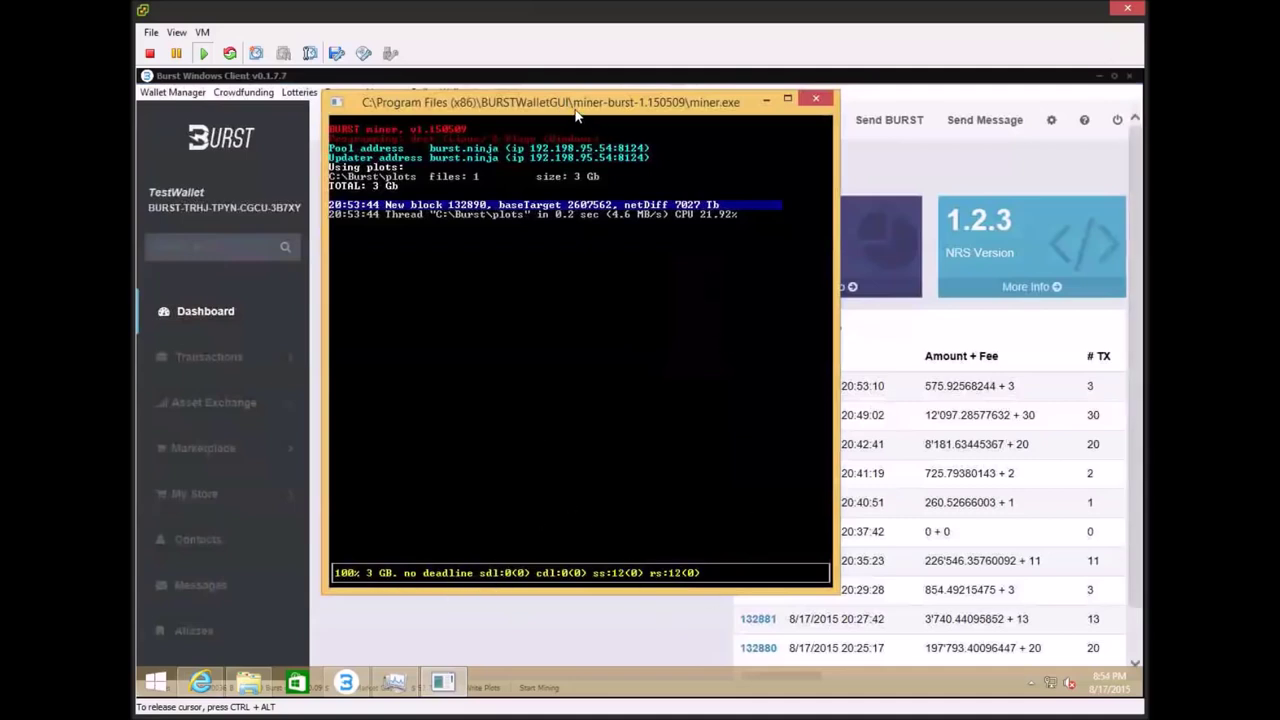
{"action": "left_click_drag", "start_coordinate": [575, 112], "coordinate": [578, 146]}
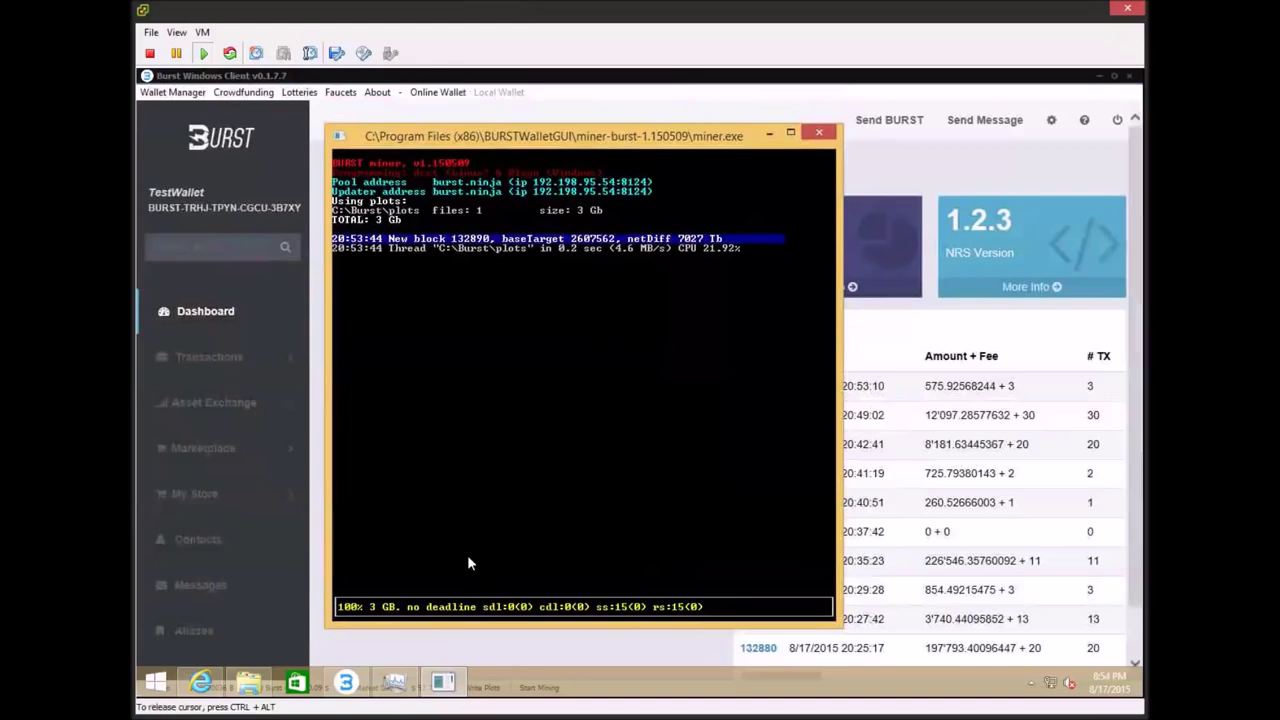
{"action": "left_click", "coordinate": [224, 237]}
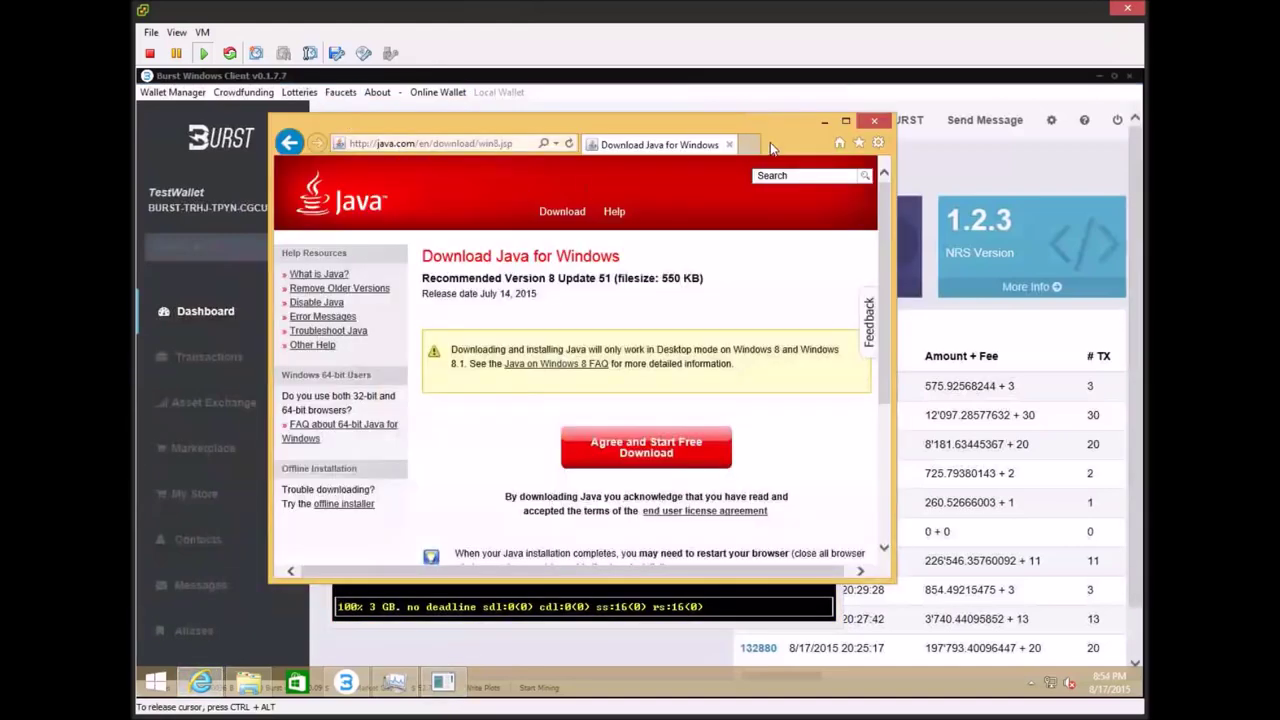
{"action": "left_click", "coordinate": [748, 148]}
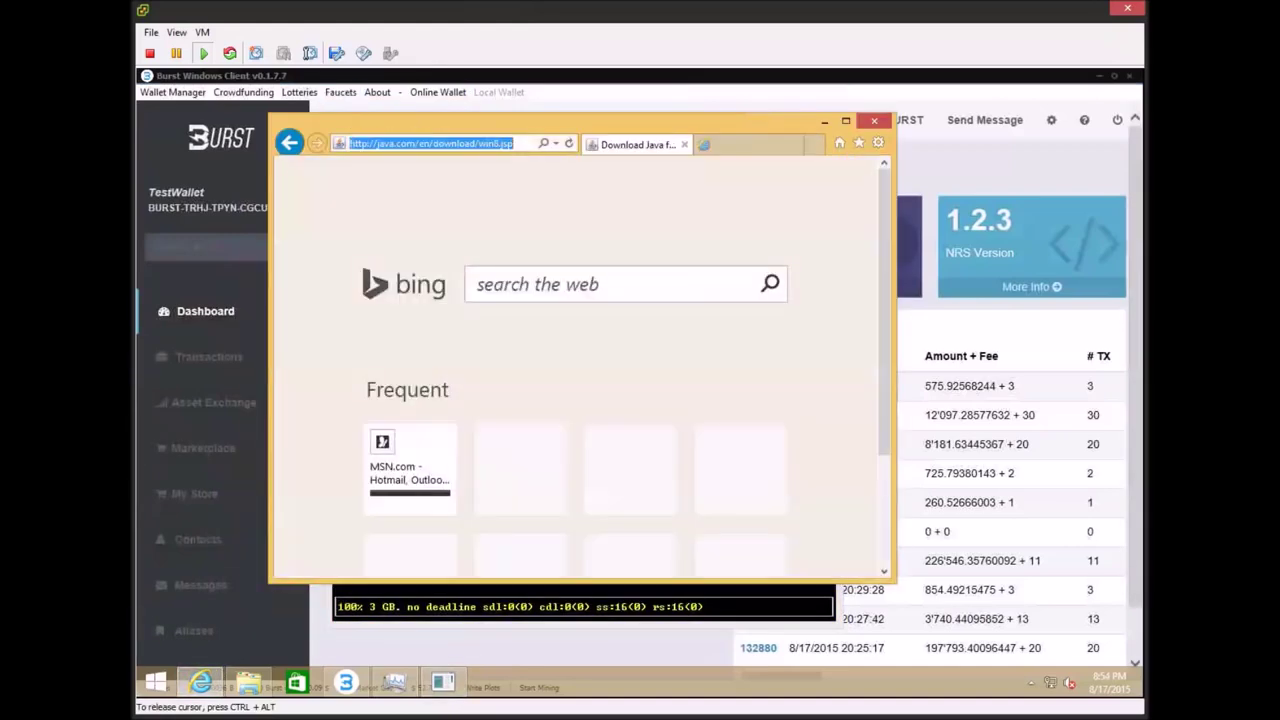
{"action": "type", "text": "burst.ninja"}
{"action": "key", "text": "Return"}
{"action": "left_click", "coordinate": [845, 122]}
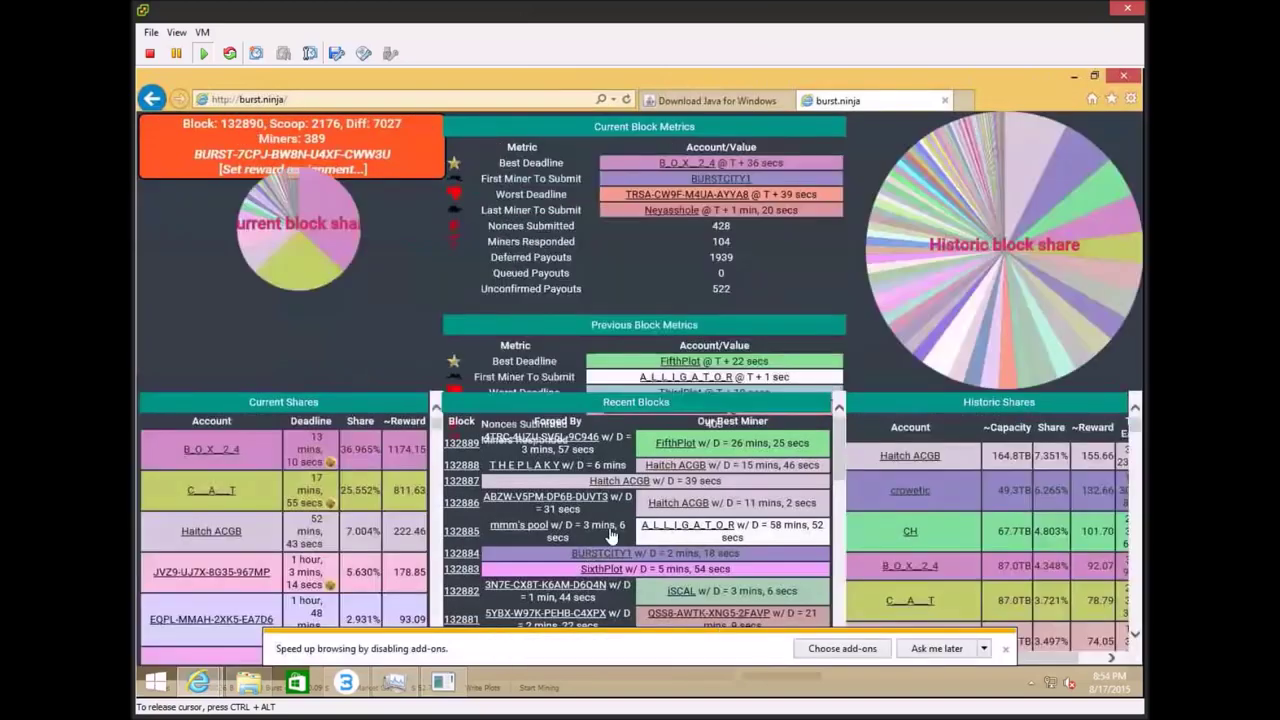
{"action": "scroll", "coordinate": [727, 533], "scroll_direction": "down", "scroll_amount": 1}
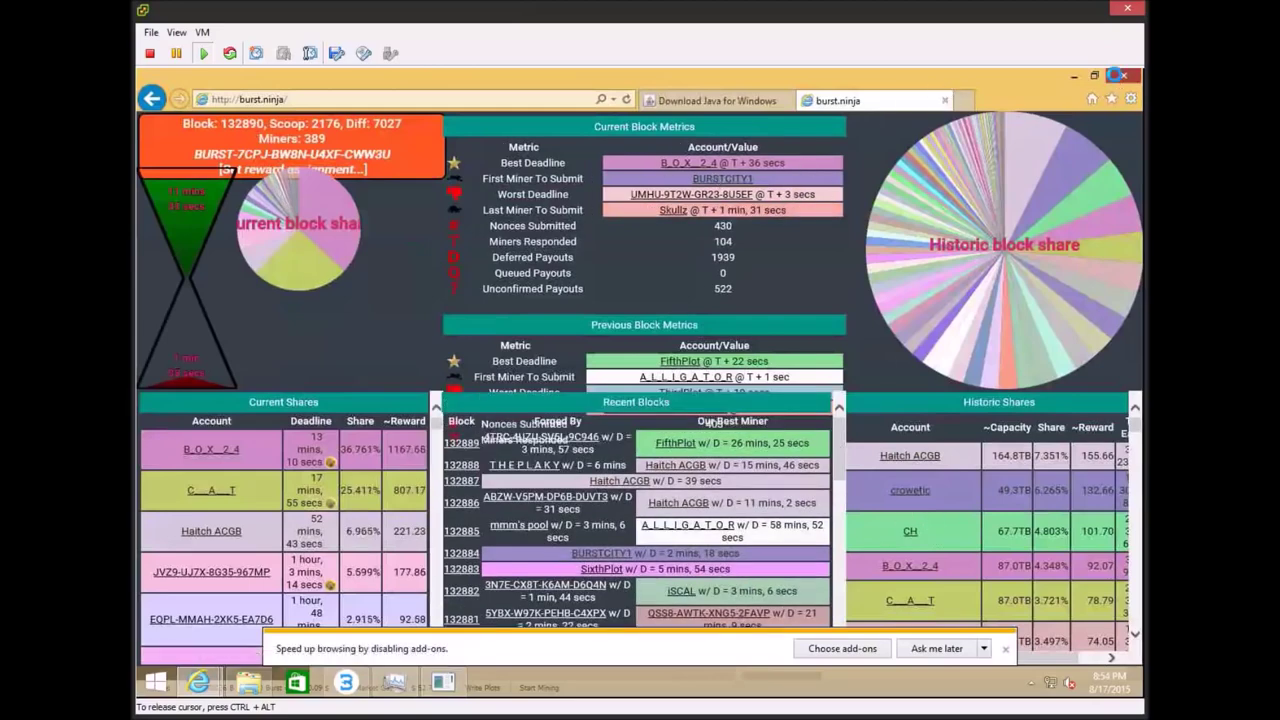
{"action": "left_click", "coordinate": [1123, 75]}
{"action": "left_click", "coordinate": [612, 380]}
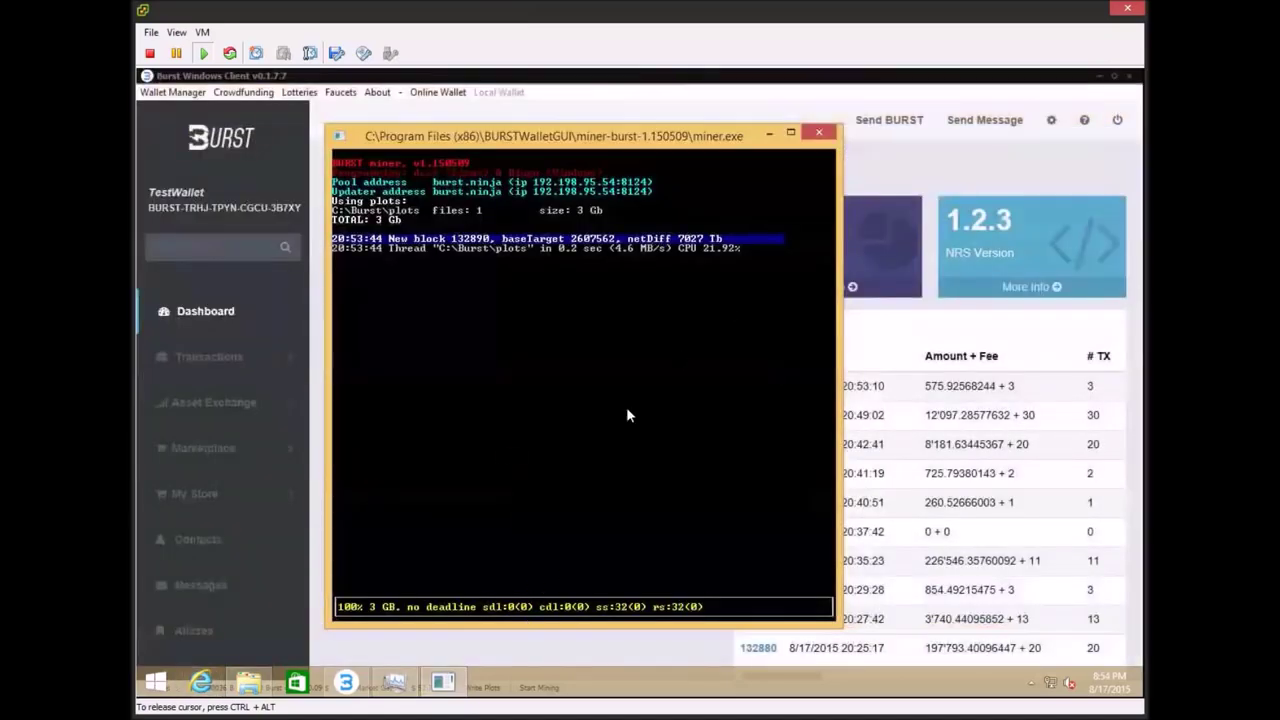
Bring TestWallet's Dashboard in front of the miner console.
{"action": "left_click", "coordinate": [766, 88]}
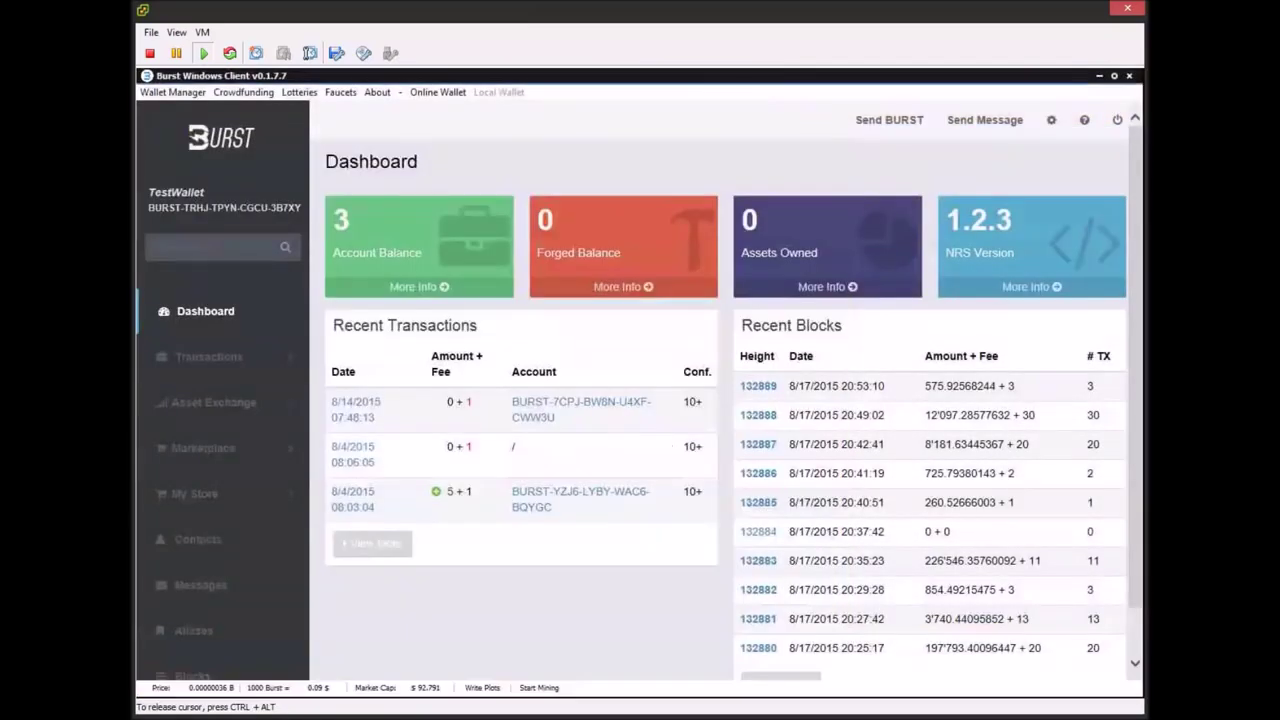